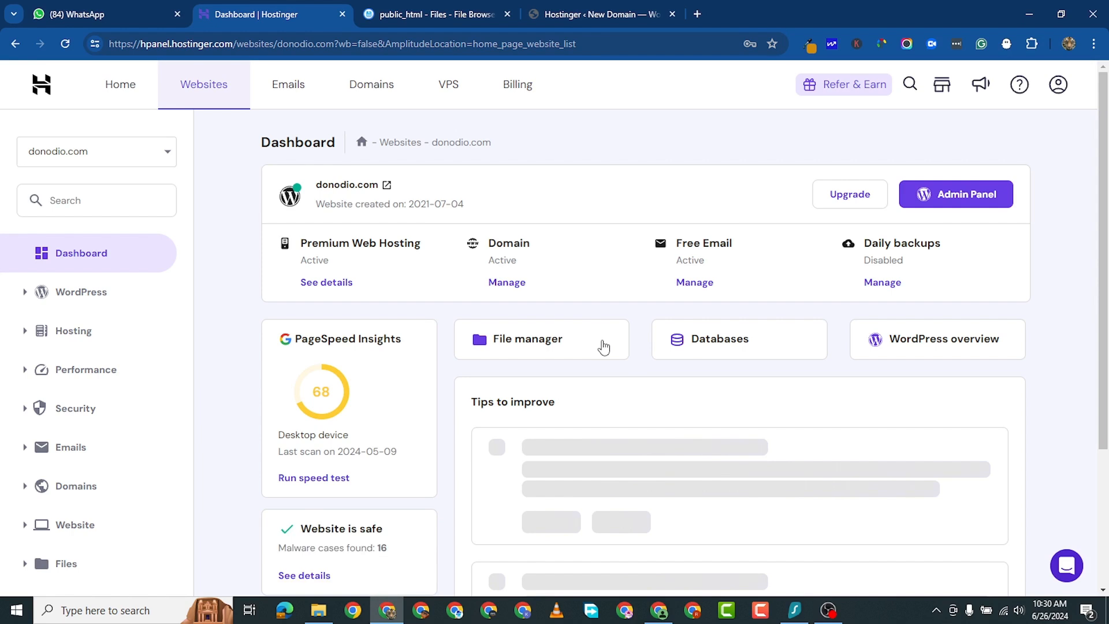
Open the Auto Installer for the donodio.com website to list its installed applications
scroll(546, 353, "down", 2)
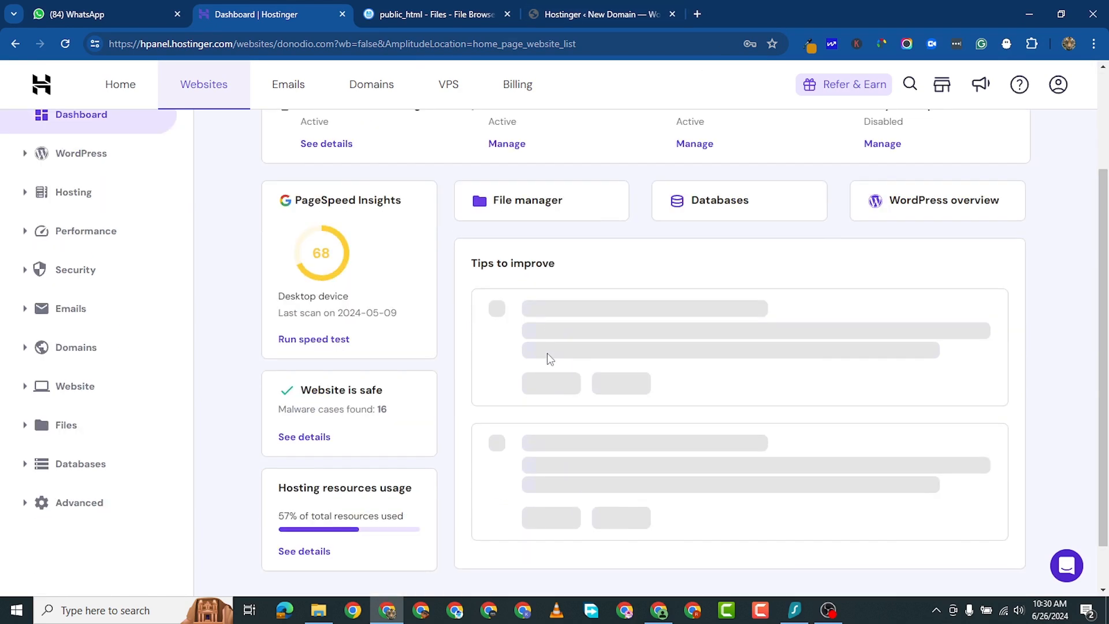
scroll(32, 309, "up", 1)
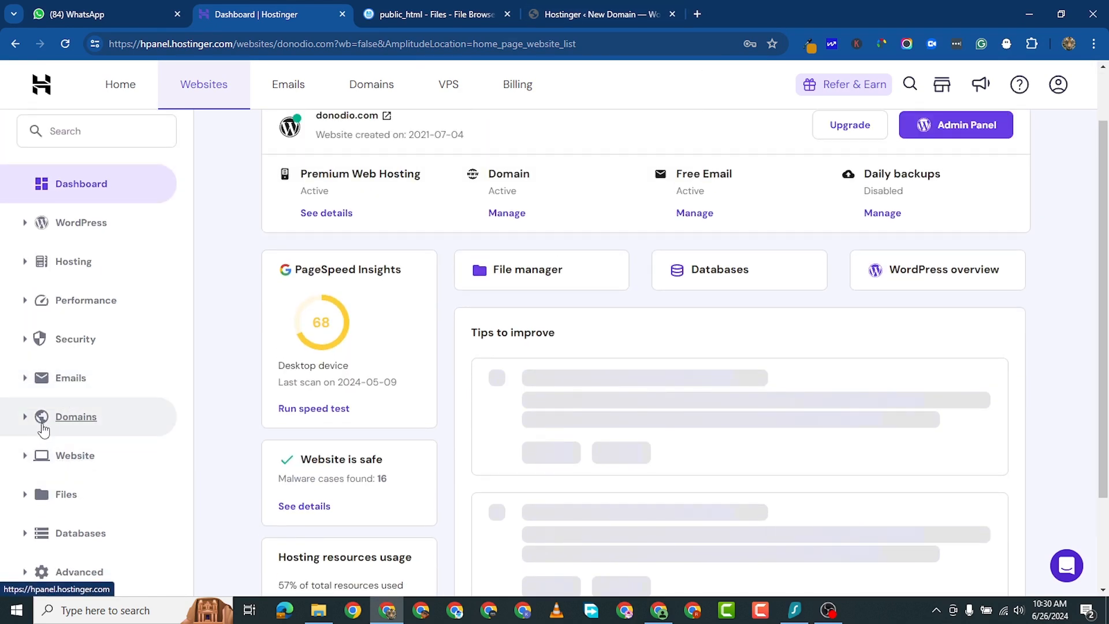
left_click(24, 455)
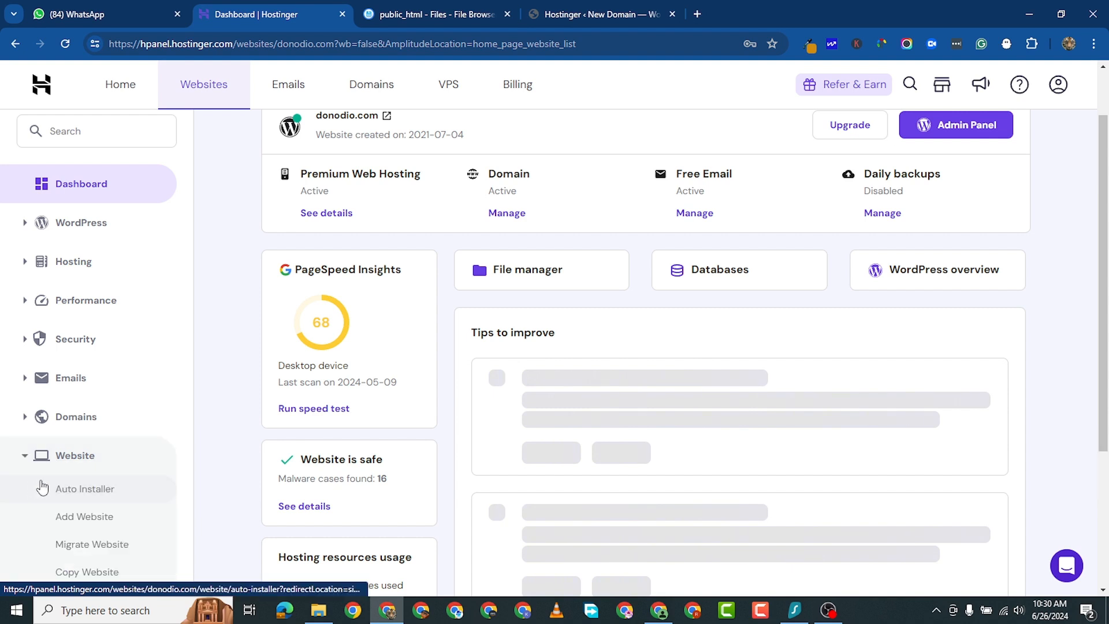
left_click(101, 491)
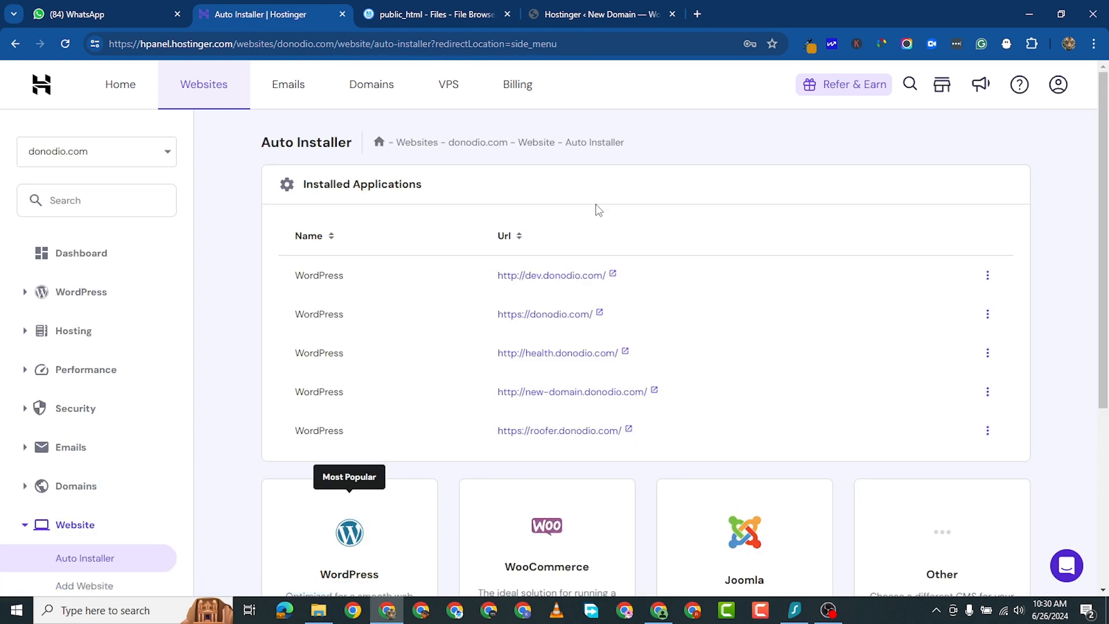
Open new-domain.donodio.com in a separate browser tab and look through its home page
right_click(564, 392)
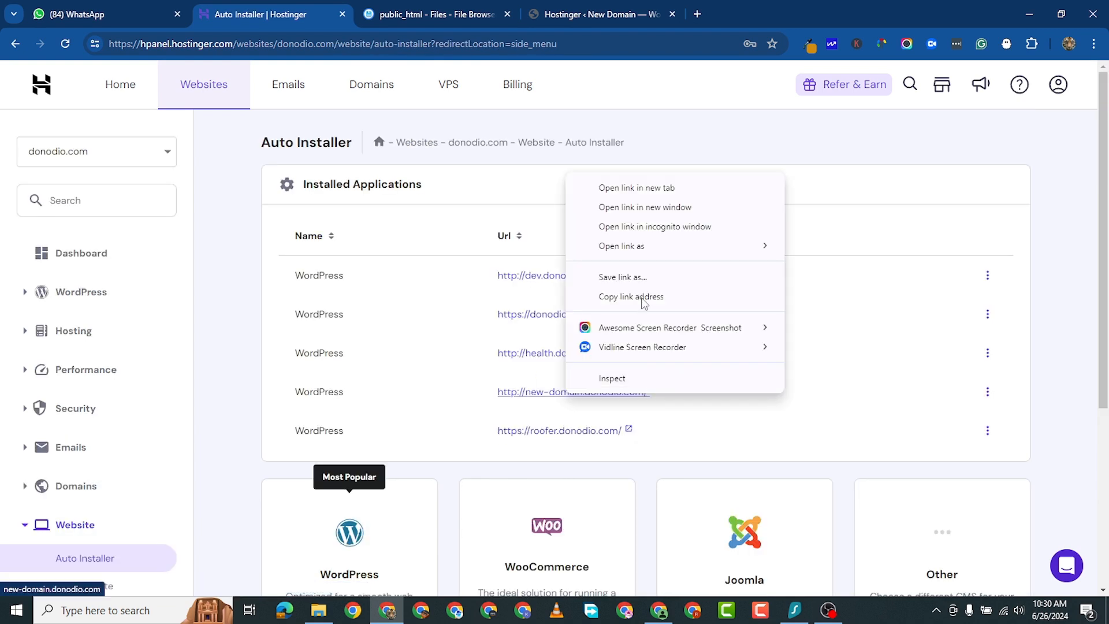
left_click(646, 185)
left_click(582, 16)
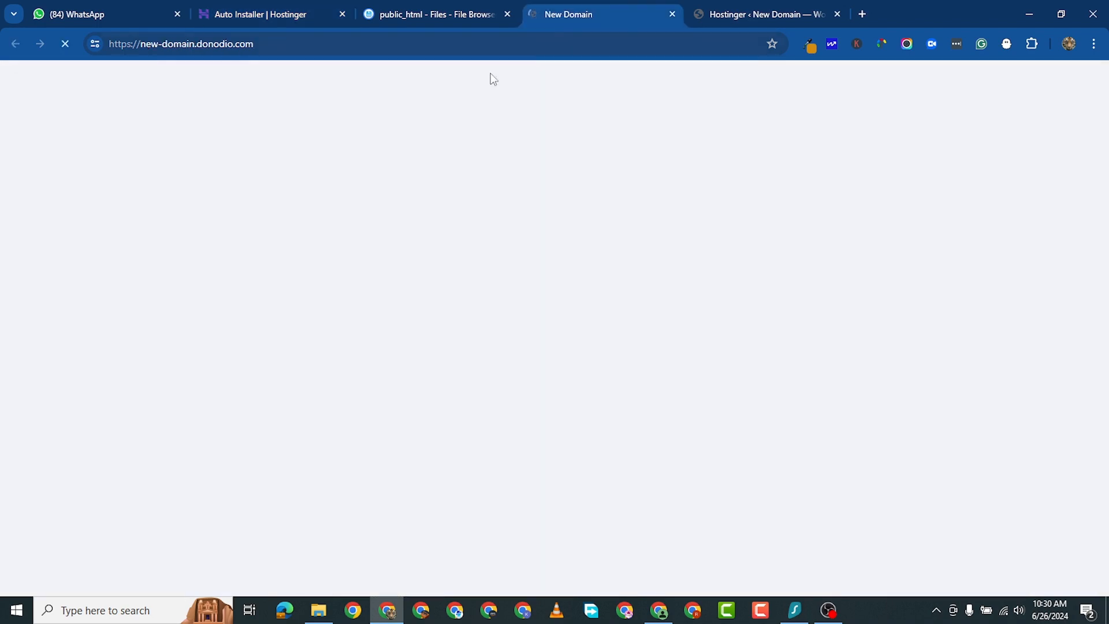
scroll(462, 381, "down", 20)
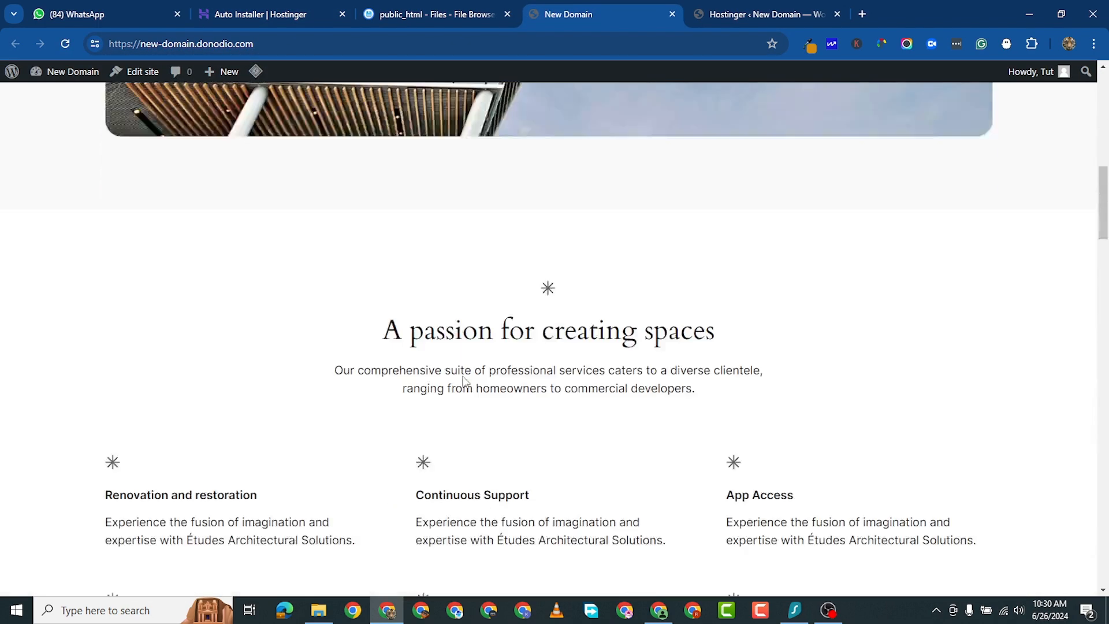
scroll(466, 393, "down", 15)
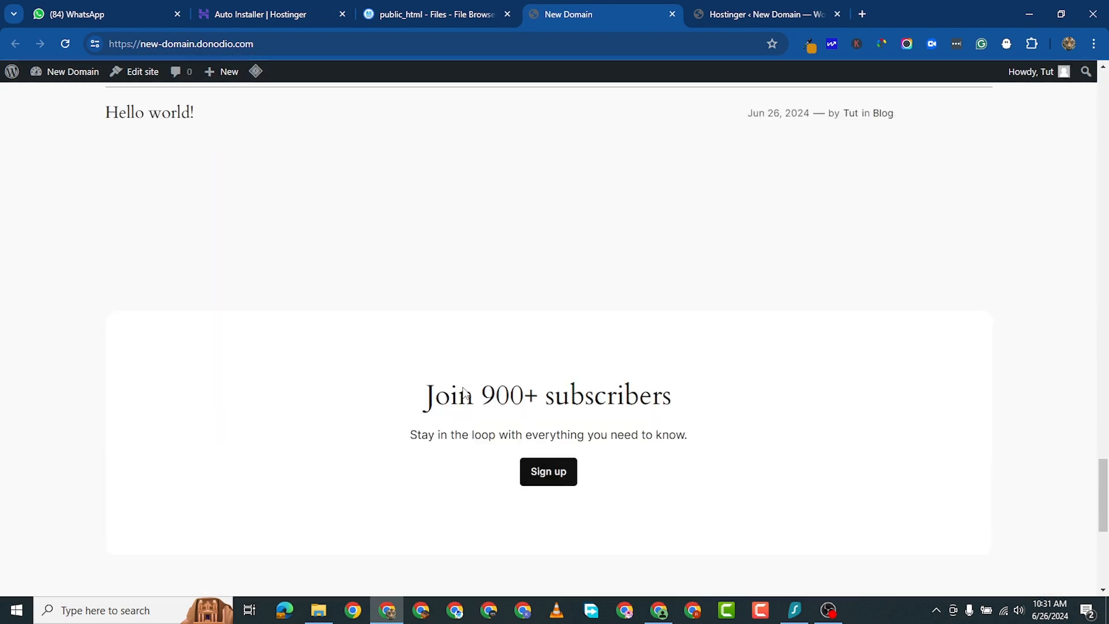
scroll(463, 393, "up", 12)
scroll(470, 393, "up", 20)
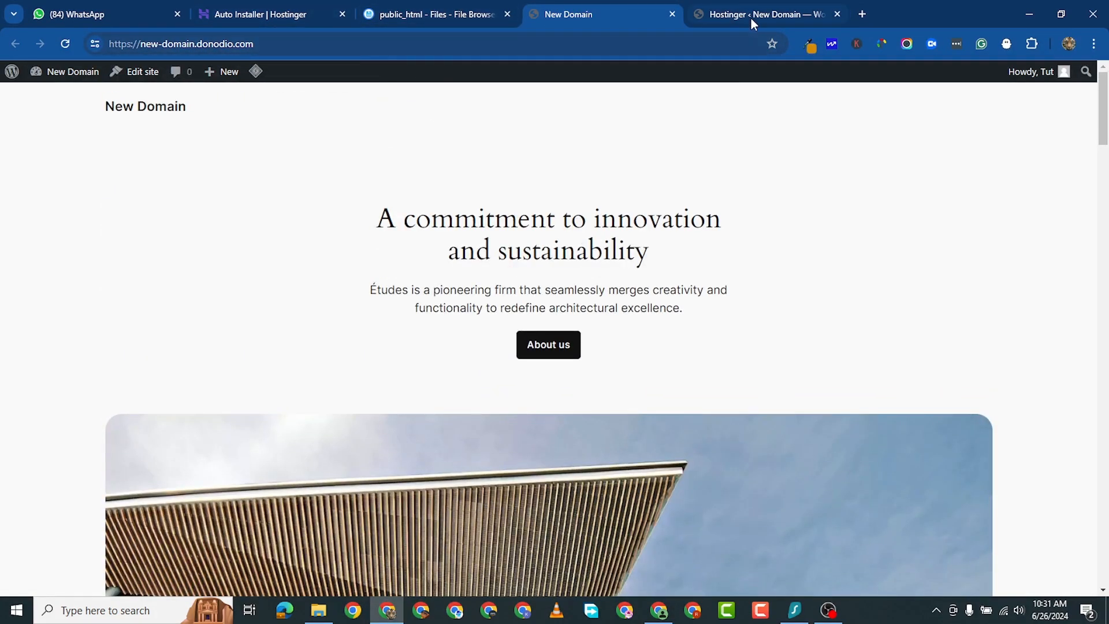
Close the existing public_html file browser page and return to the Auto Installer's installed applications
left_click(469, 13)
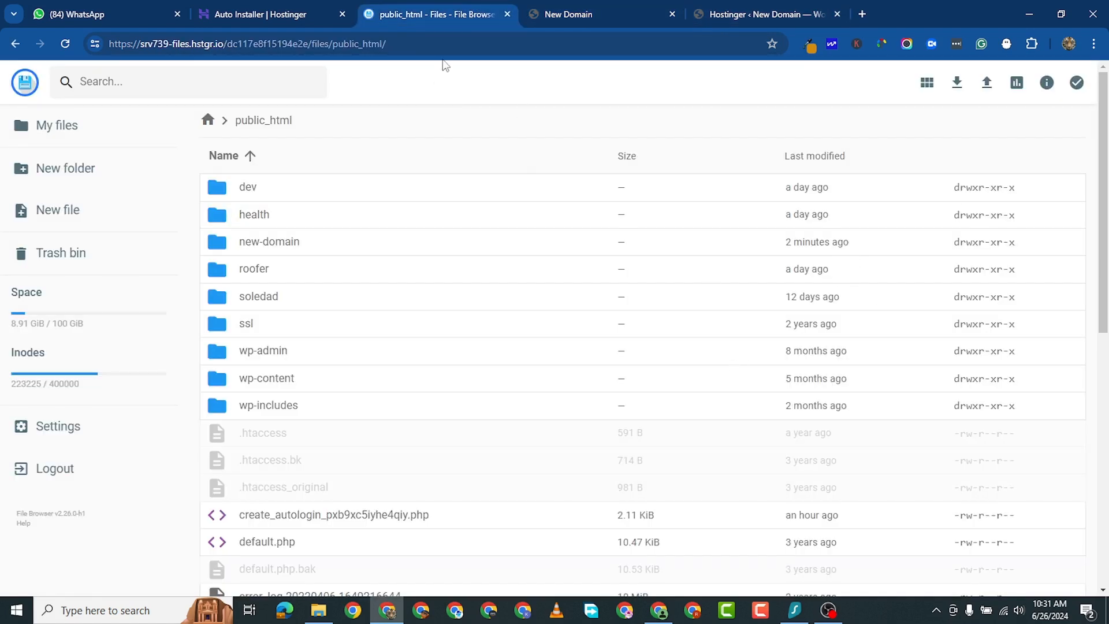
left_click(540, 14)
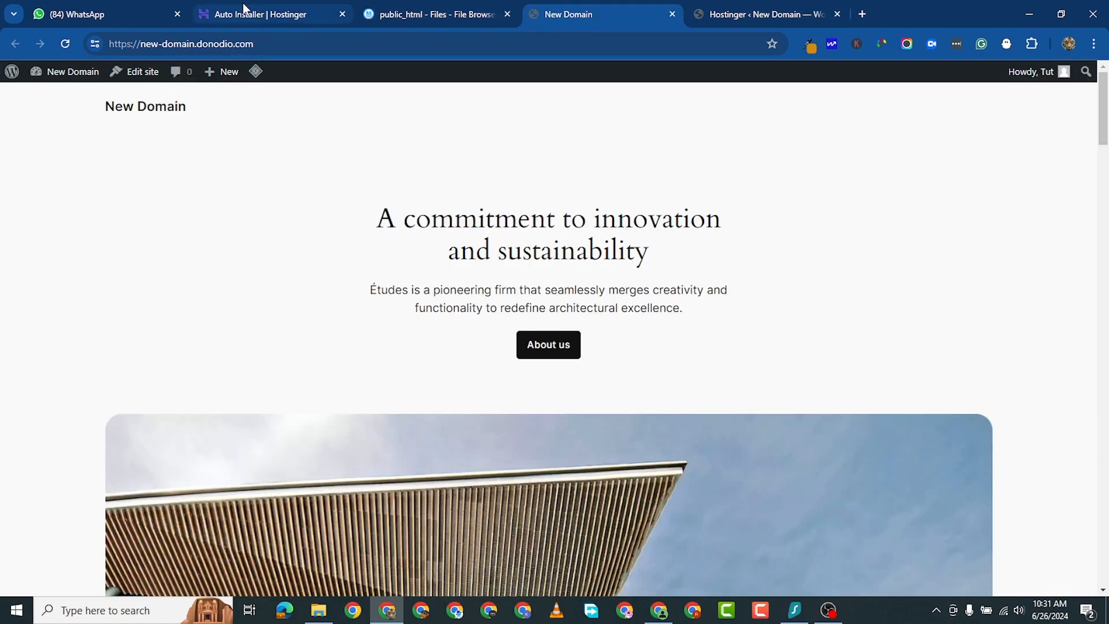
left_click(509, 13)
left_click(273, 14)
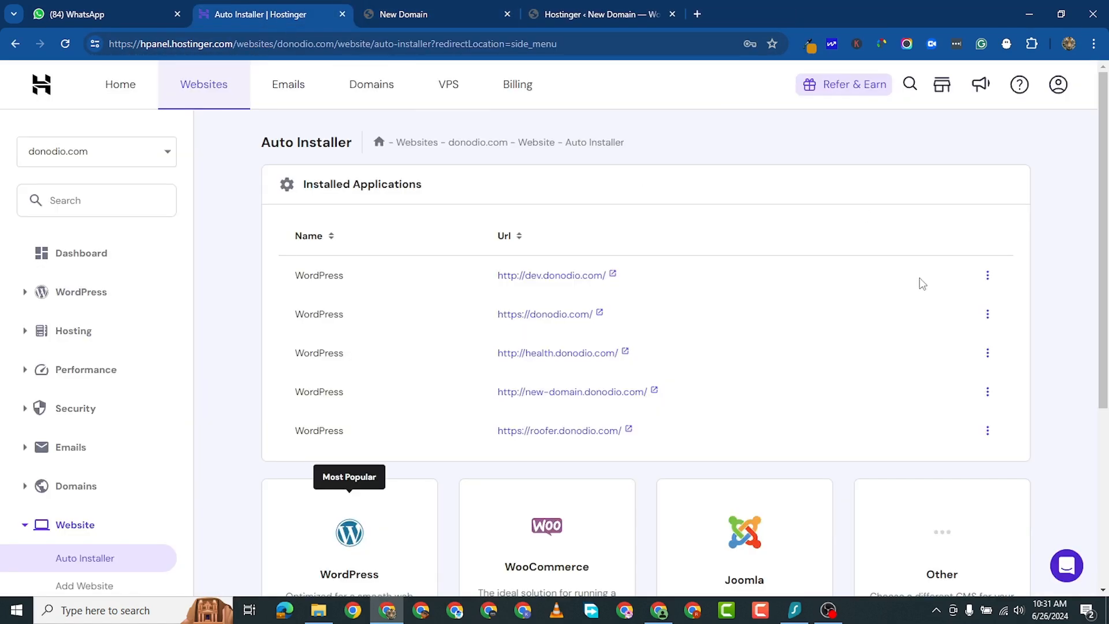
Open the overview of the new-domain.donodio.com WordPress installation and launch its WordPress admin
left_click(987, 391)
left_click(996, 421)
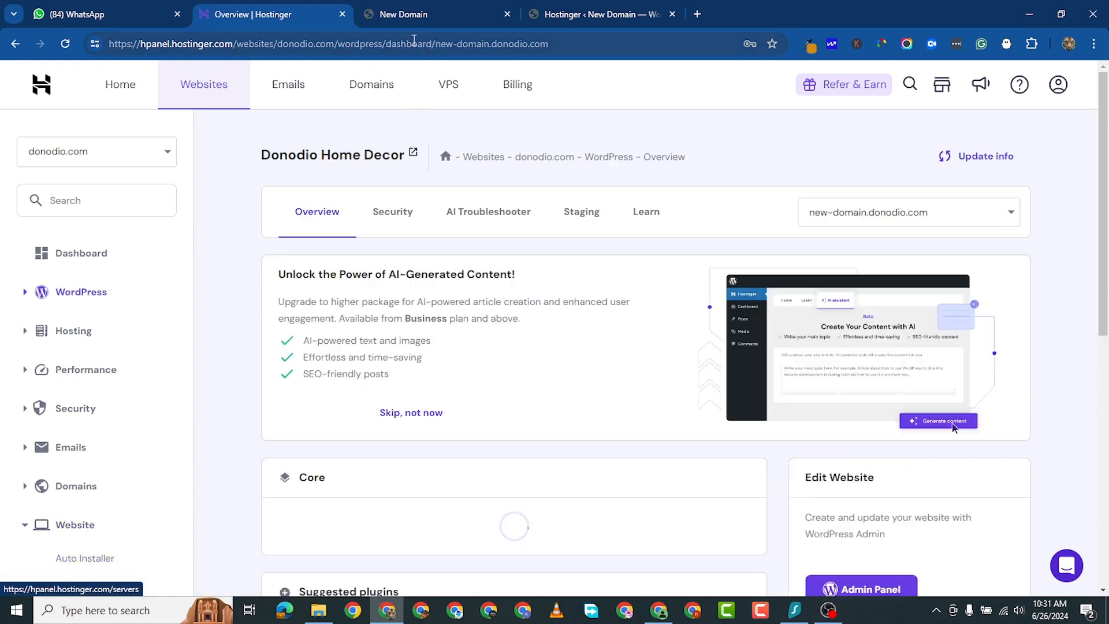
scroll(897, 512, "down", 3)
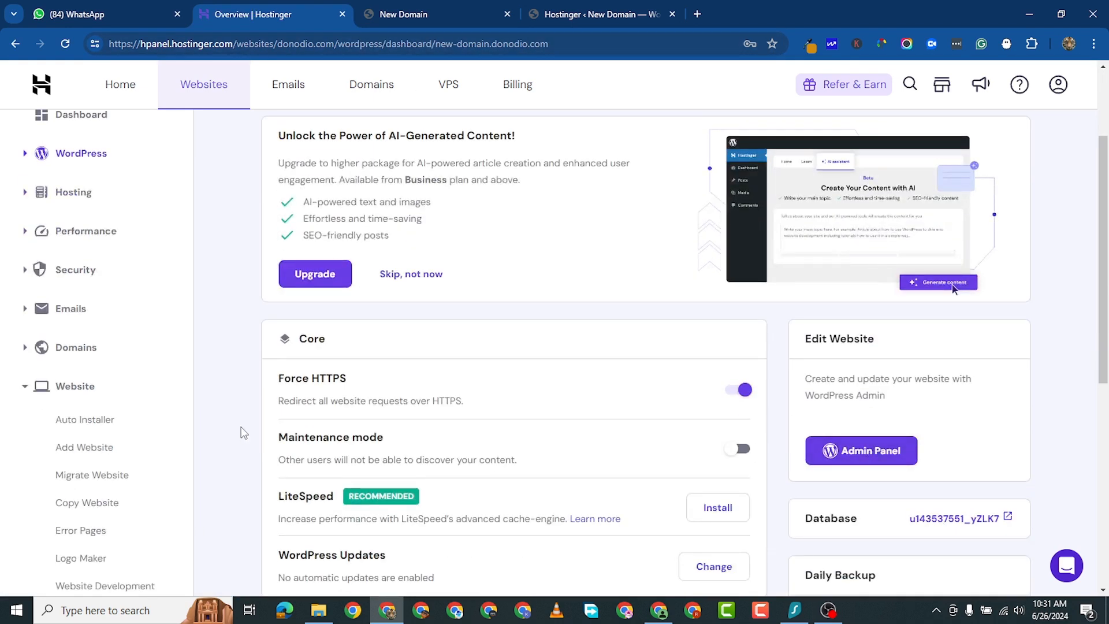
scroll(774, 497, "down", 3)
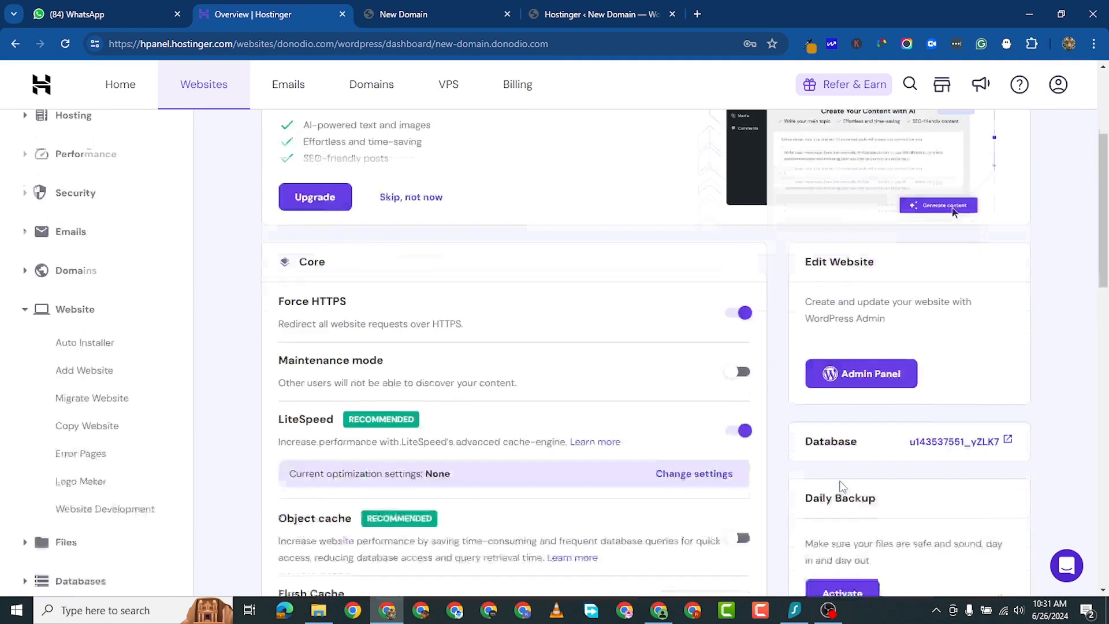
left_click(850, 319)
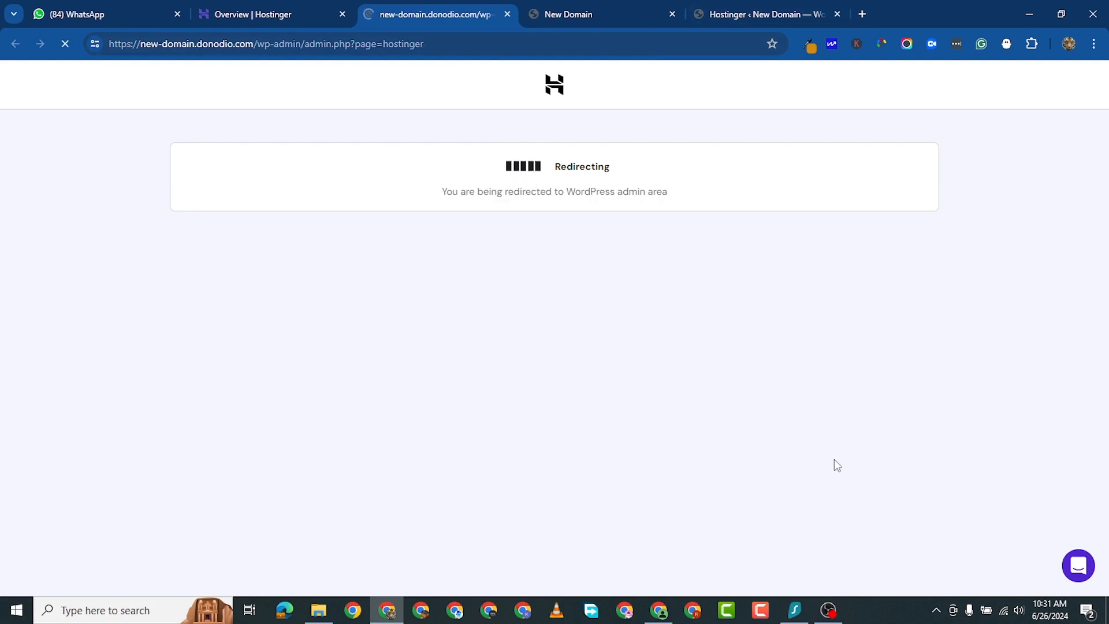
View the Media Library and the installed themes in the WordPress admin of the New Domain site
scroll(390, 374, "down", 5)
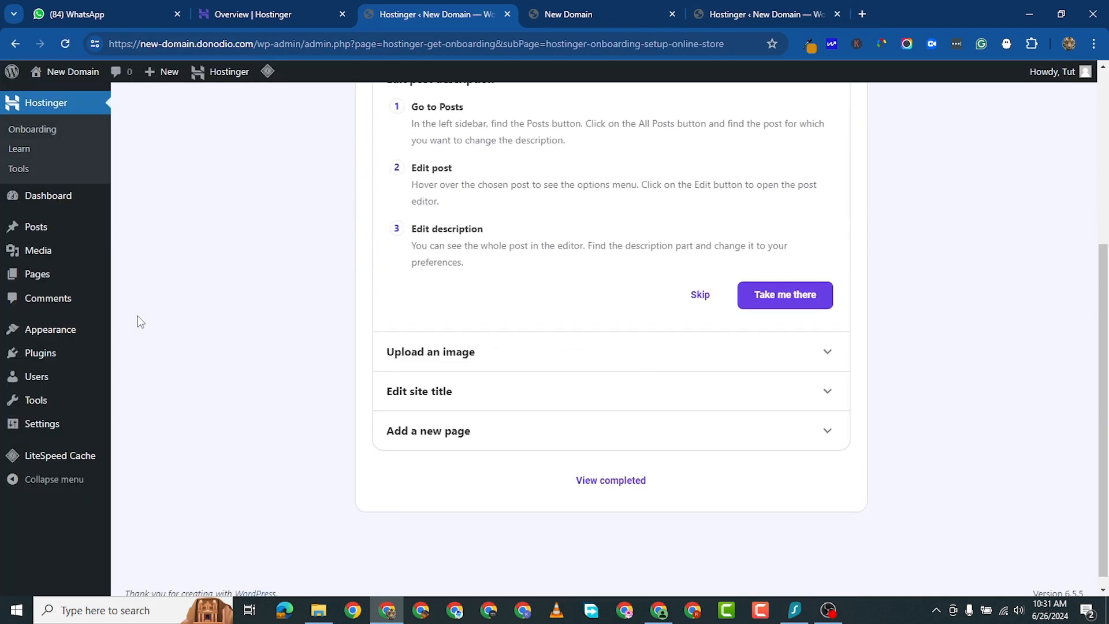
scroll(137, 316, "up", 5)
mouse_move(37, 247)
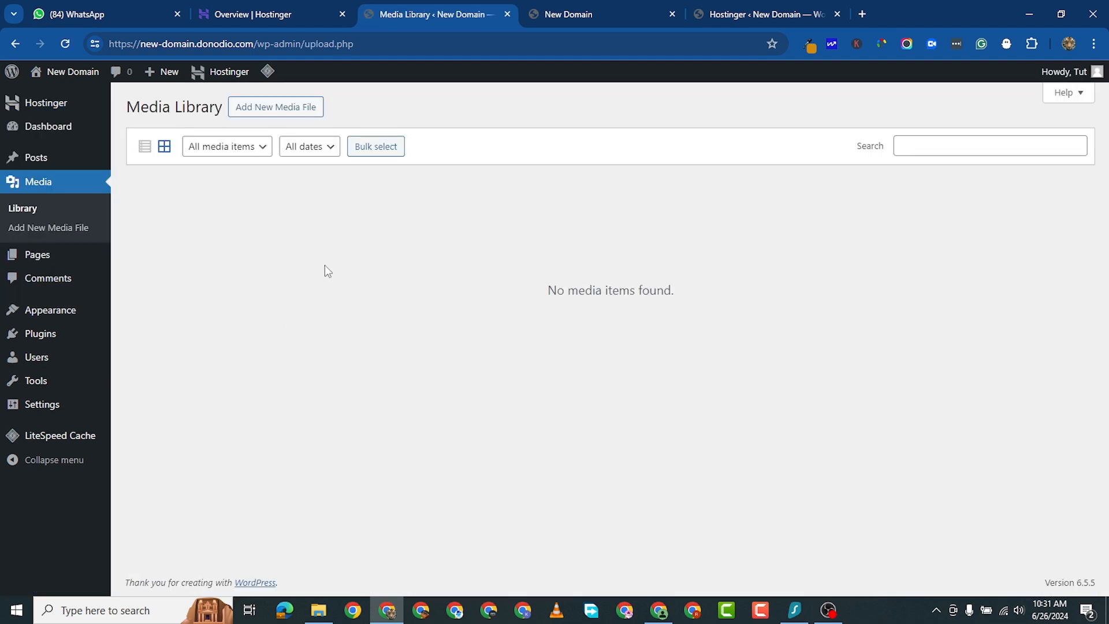
mouse_move(39, 333)
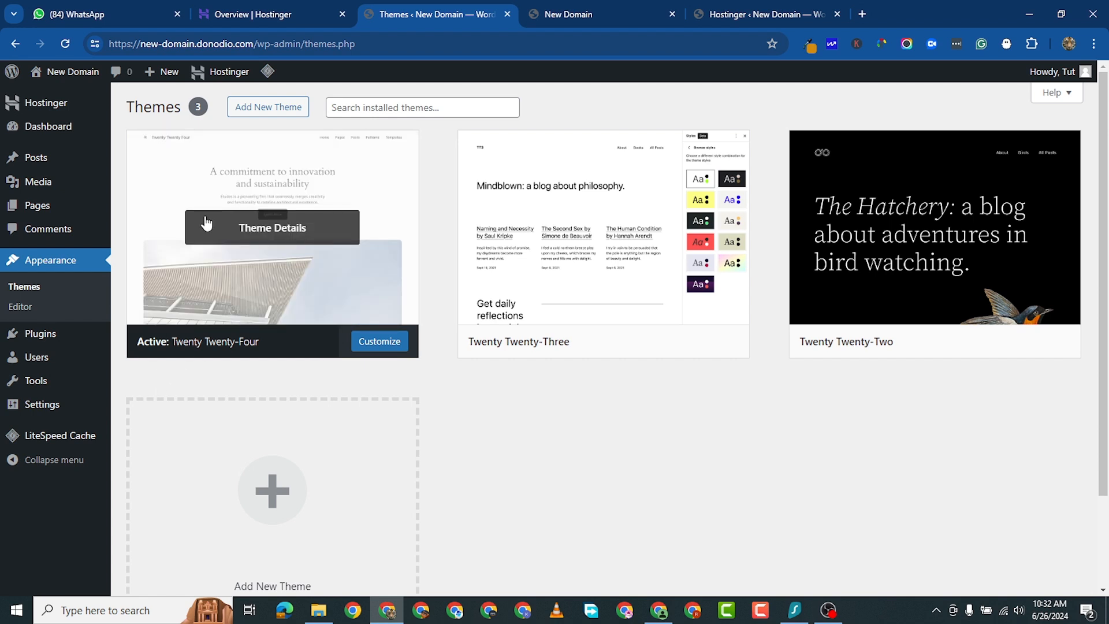
Return to the Hostinger overview of new-domain.donodio.com and look through its settings and the website management sections
left_click(268, 19)
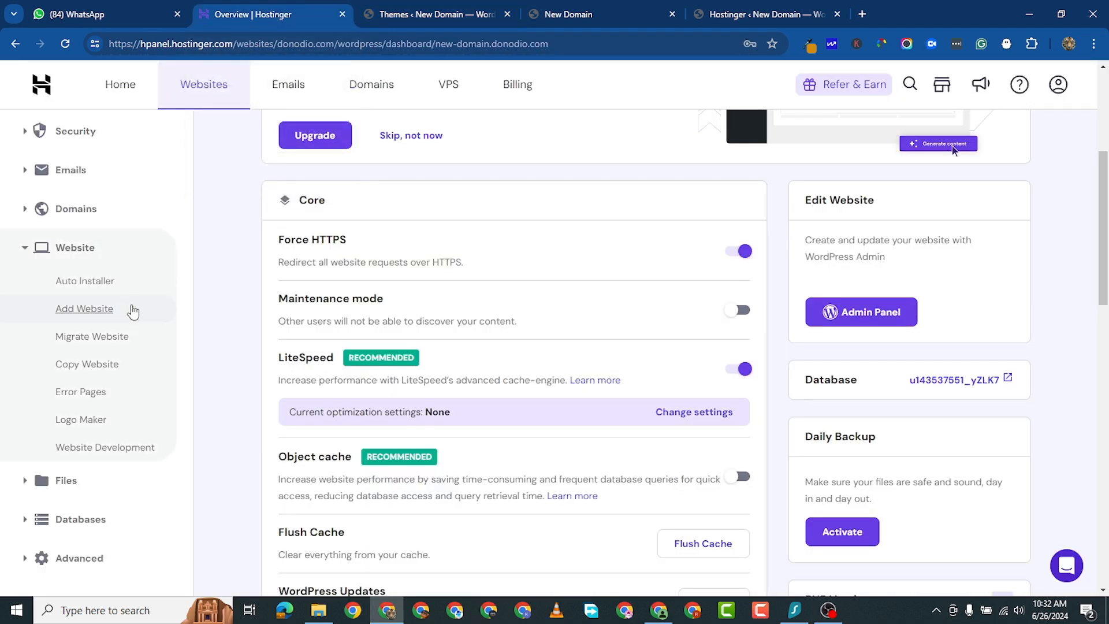
scroll(292, 339, "down", 1)
scroll(286, 354, "down", 9)
scroll(565, 226, "up", 14)
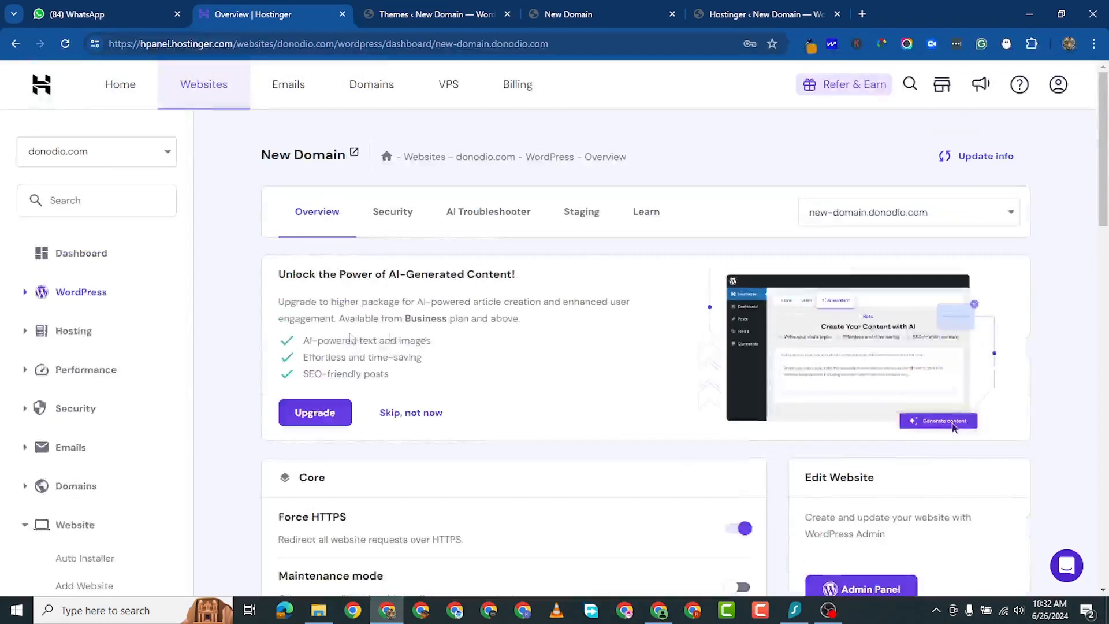
scroll(565, 227, "down", 4)
scroll(555, 245, "up", 4)
scroll(87, 477, "down", 5)
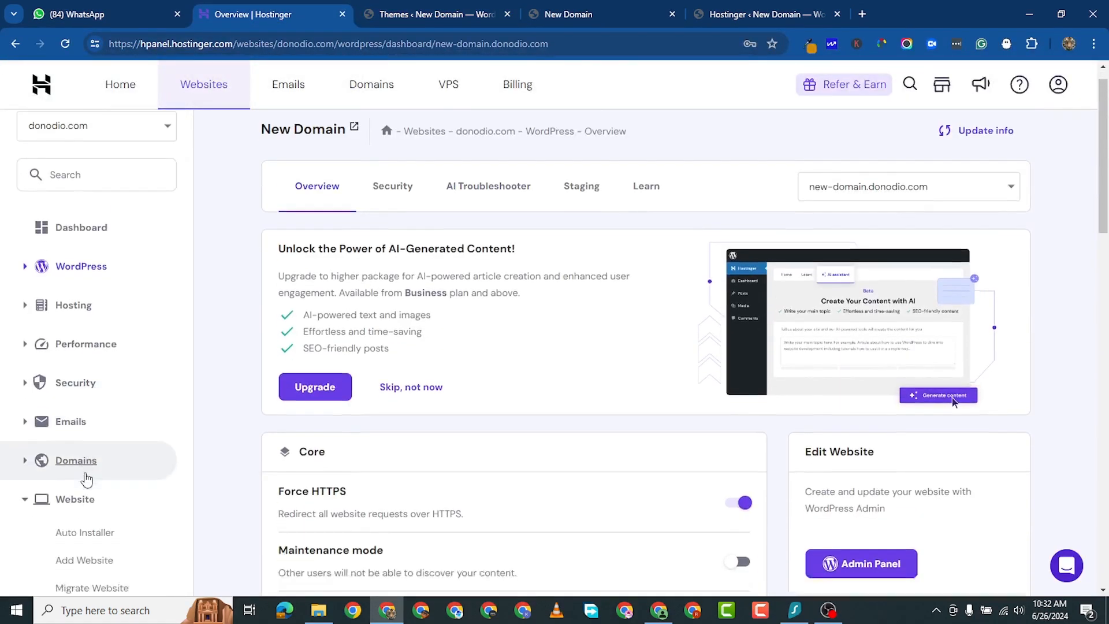
scroll(94, 460, "down", 2)
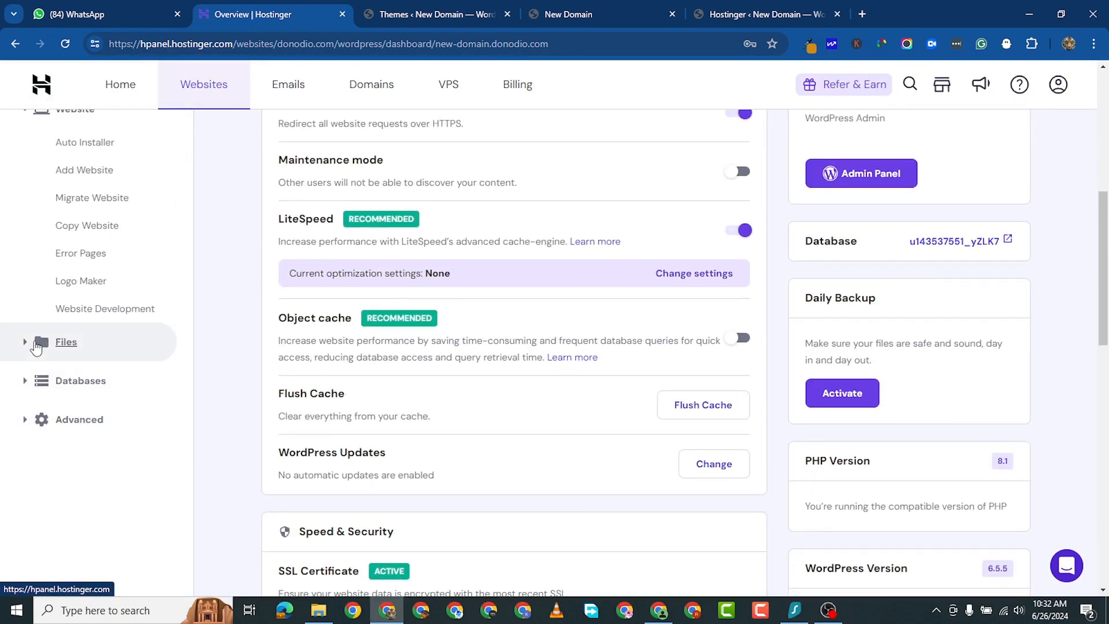
scroll(36, 346, "up", 7)
scroll(123, 293, "down", 5)
scroll(124, 292, "up", 5)
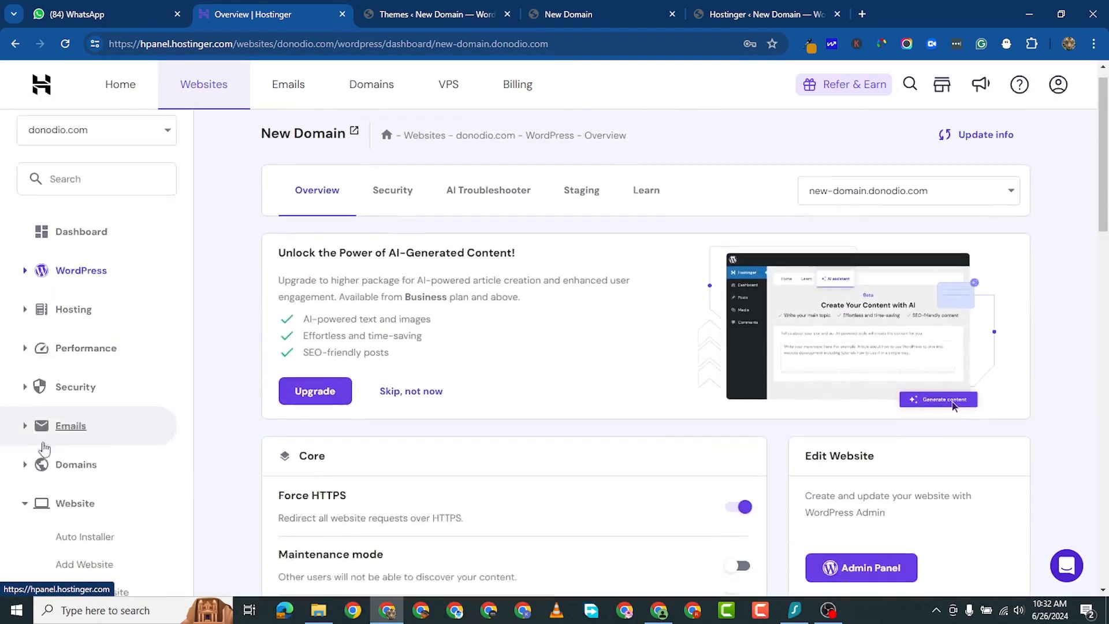
Access the files of donodio.com through the File Manager and open the public_html folder
scroll(43, 448, "down", 8)
left_click(23, 209)
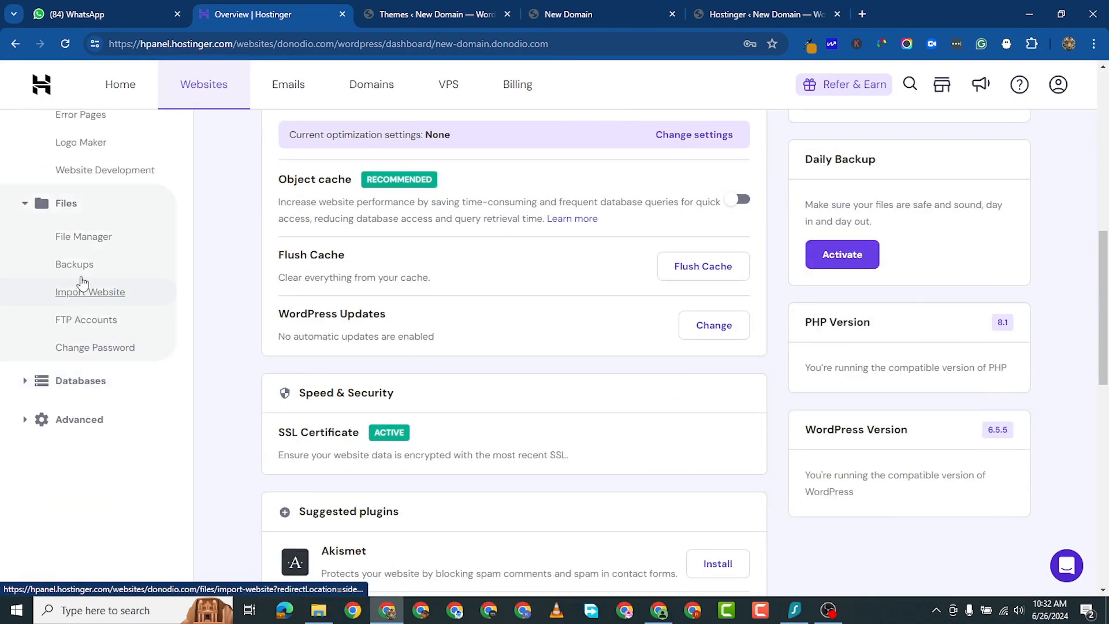
left_click(93, 238)
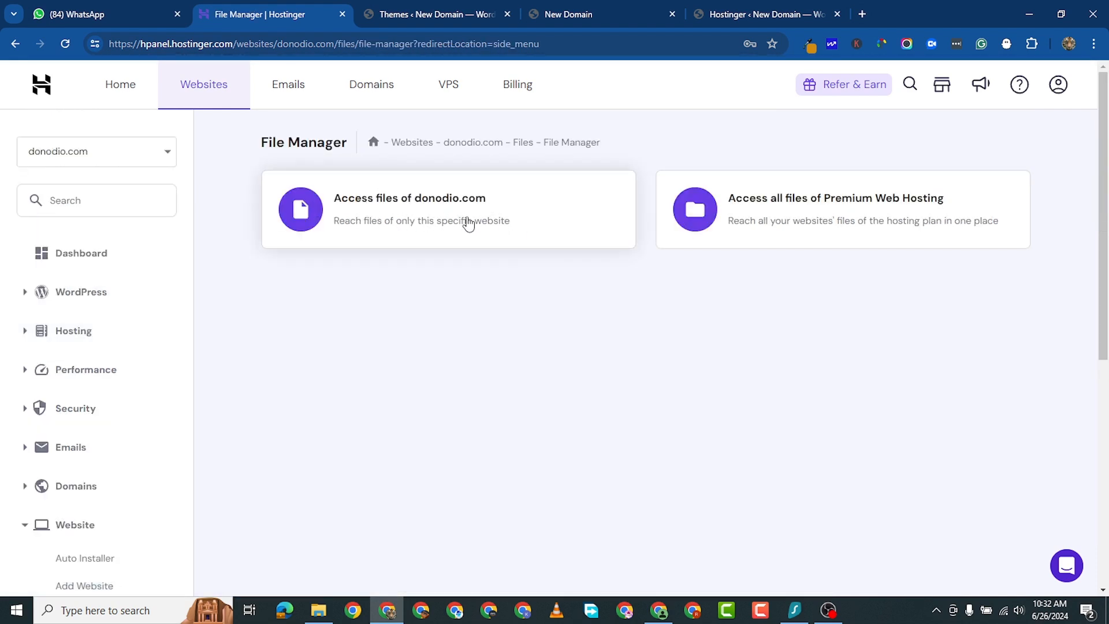
left_click(434, 213)
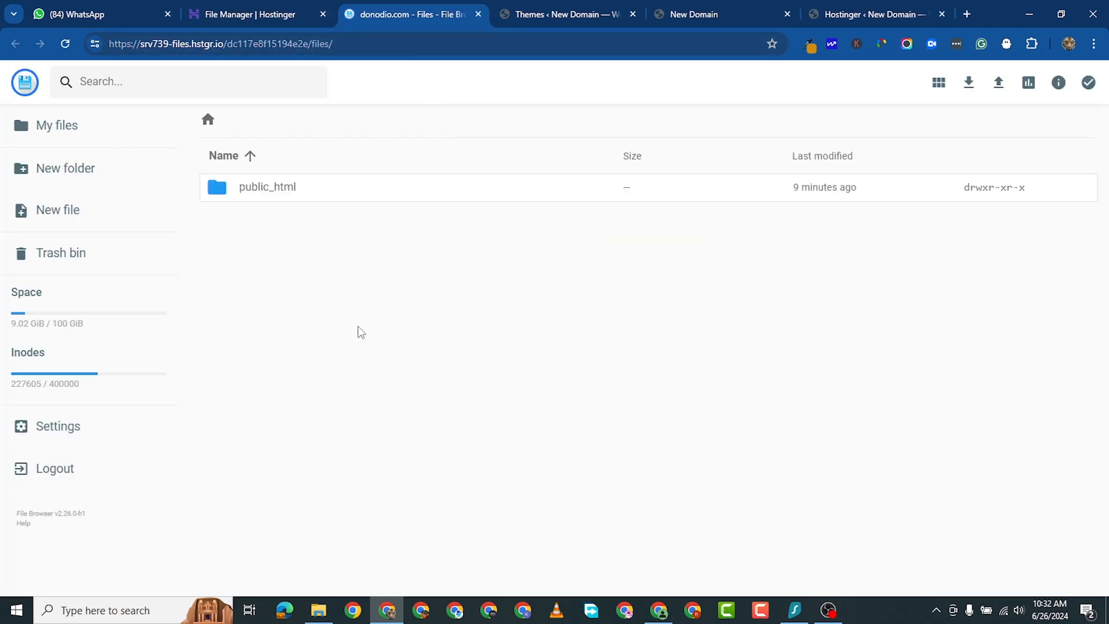
left_click(322, 179)
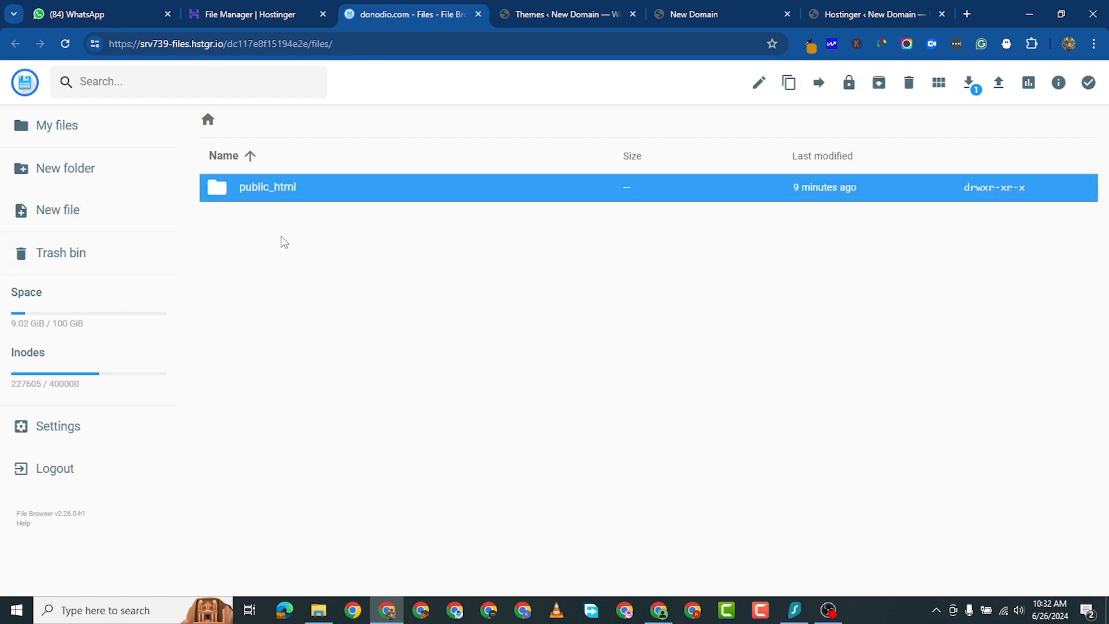
double_click(290, 189)
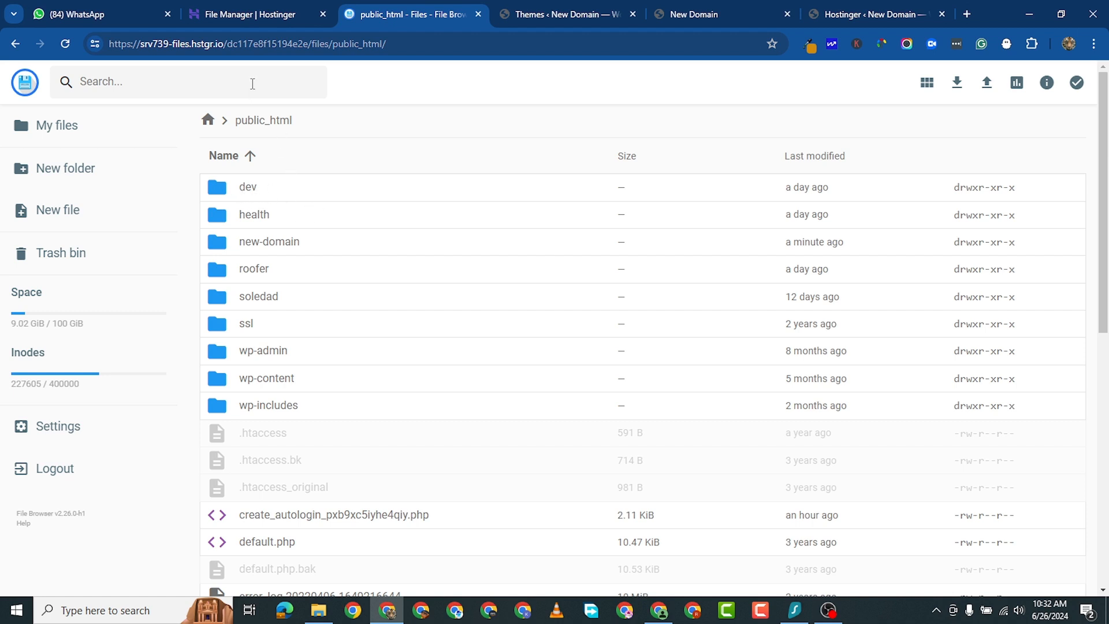
Go back to Hostinger and reopen the Auto Installer for donodio.com to check the installed WordPress sites
left_click(261, 17)
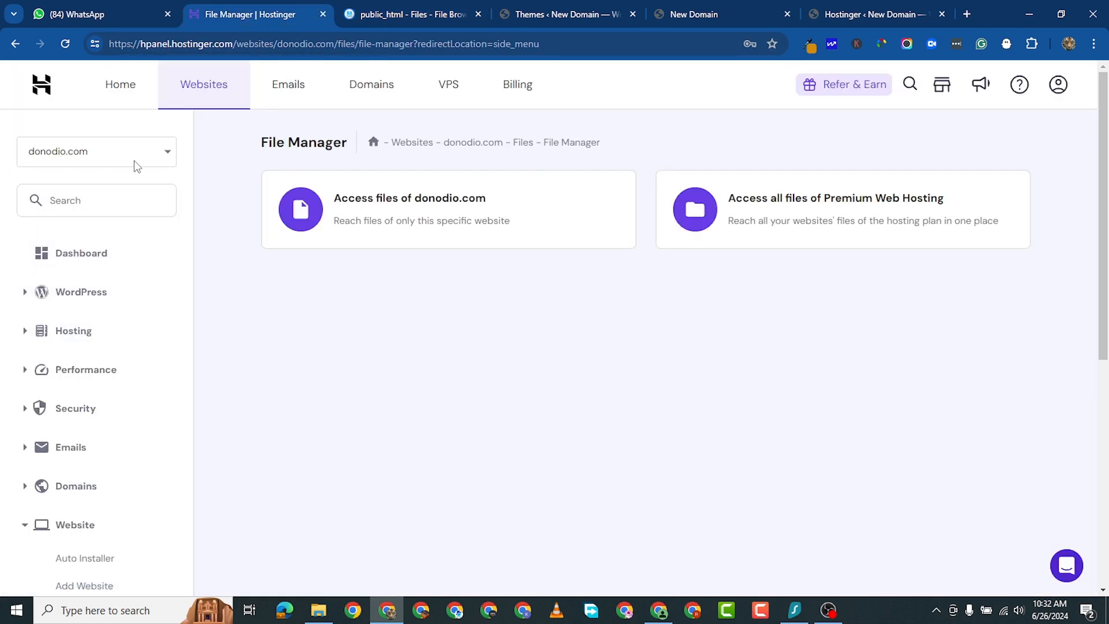
scroll(28, 462, "down", 1)
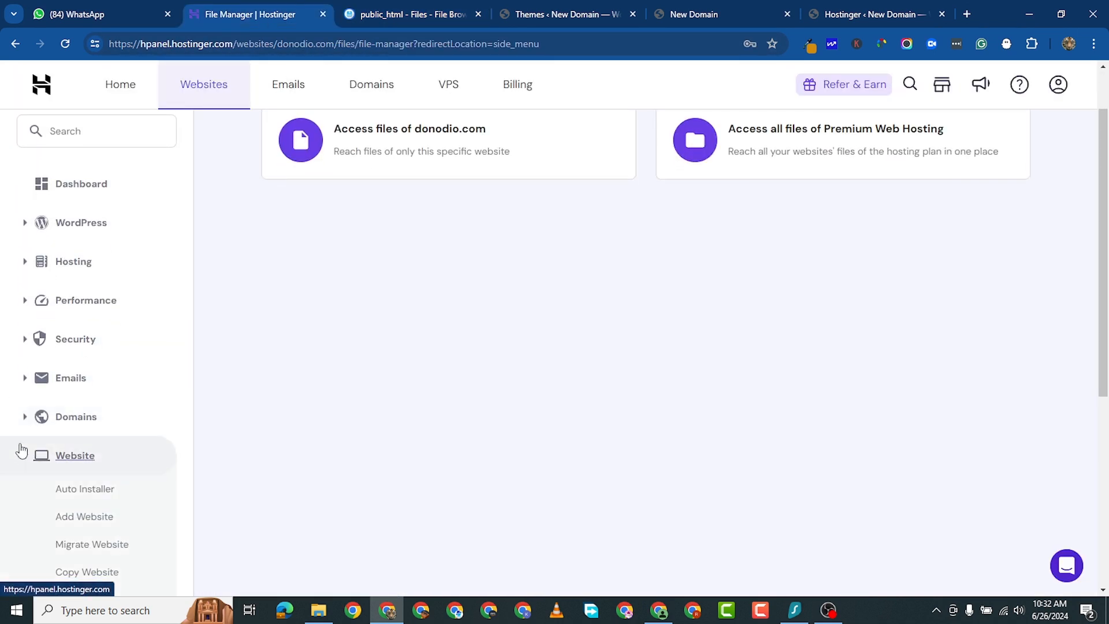
left_click(27, 418)
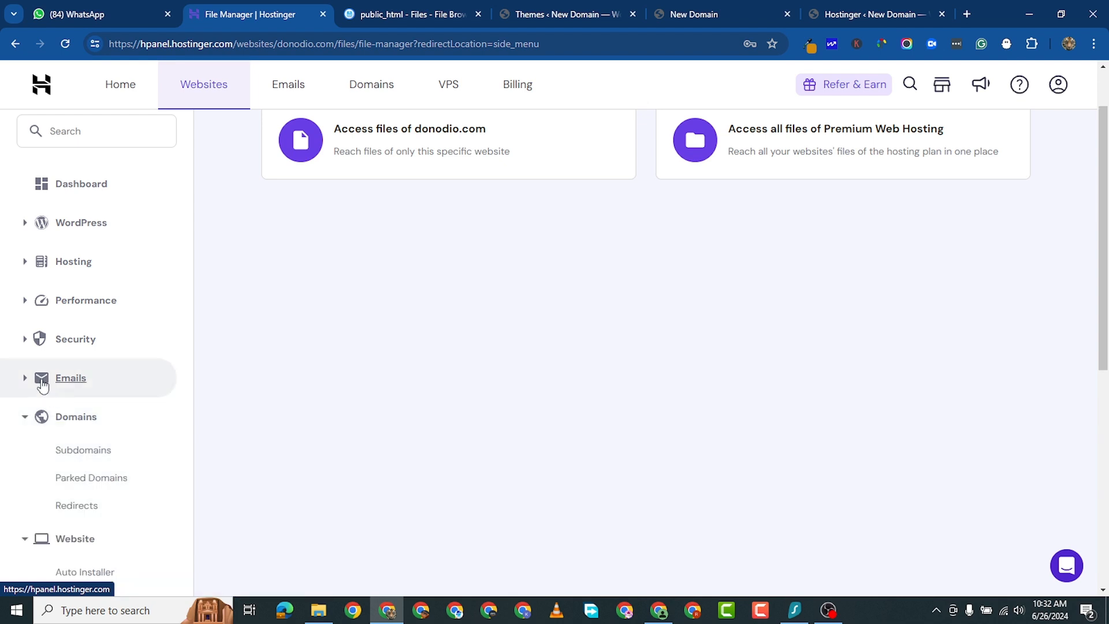
scroll(79, 410, "down", 3)
left_click(83, 366)
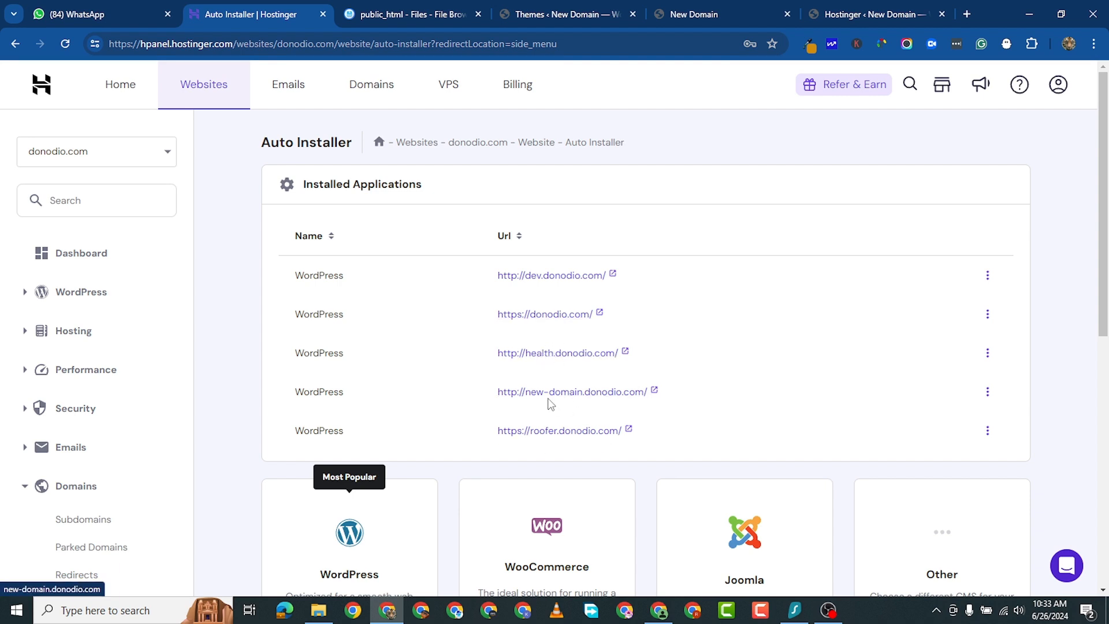
Examine the public_html folder contents, then view the New Domain admin and front page and the Auto Installer's installed applications
left_click(365, 23)
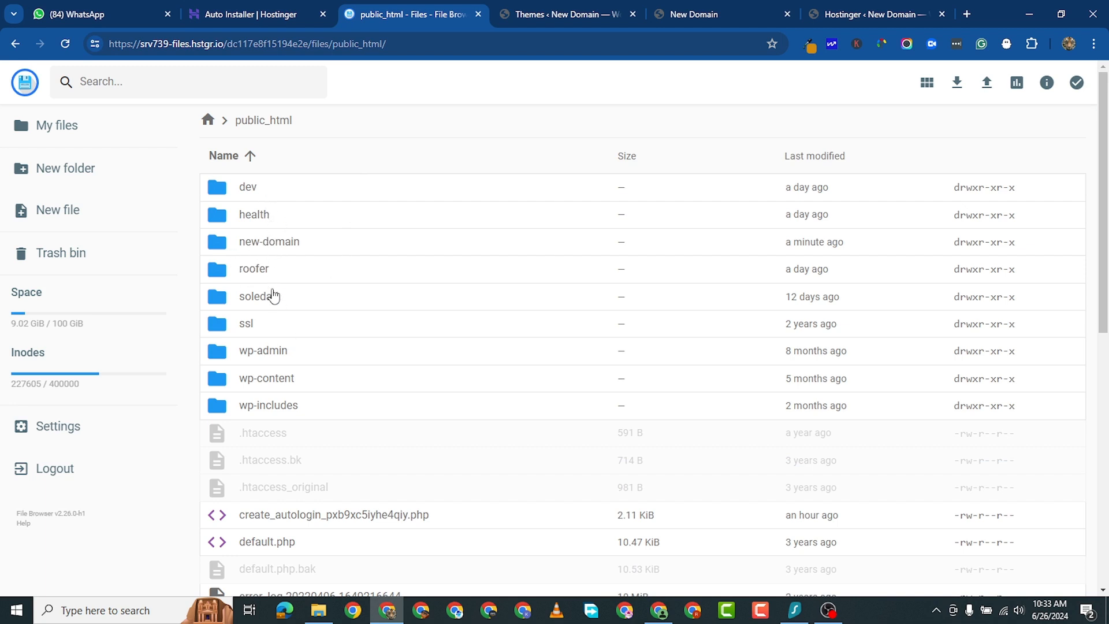
scroll(294, 410, "down", 1)
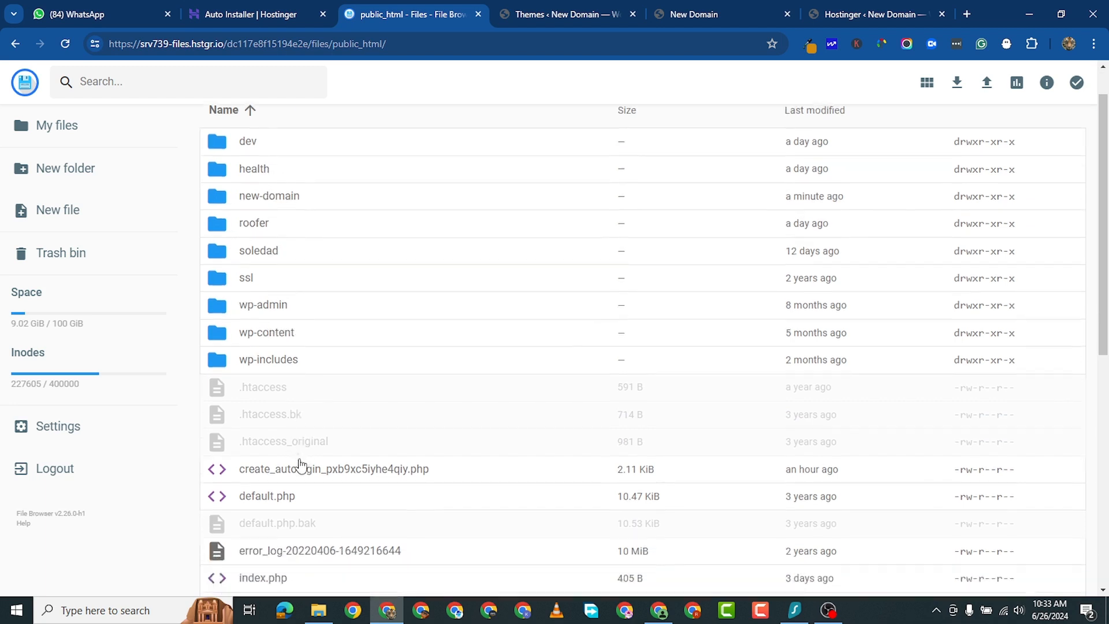
scroll(292, 375, "up", 1)
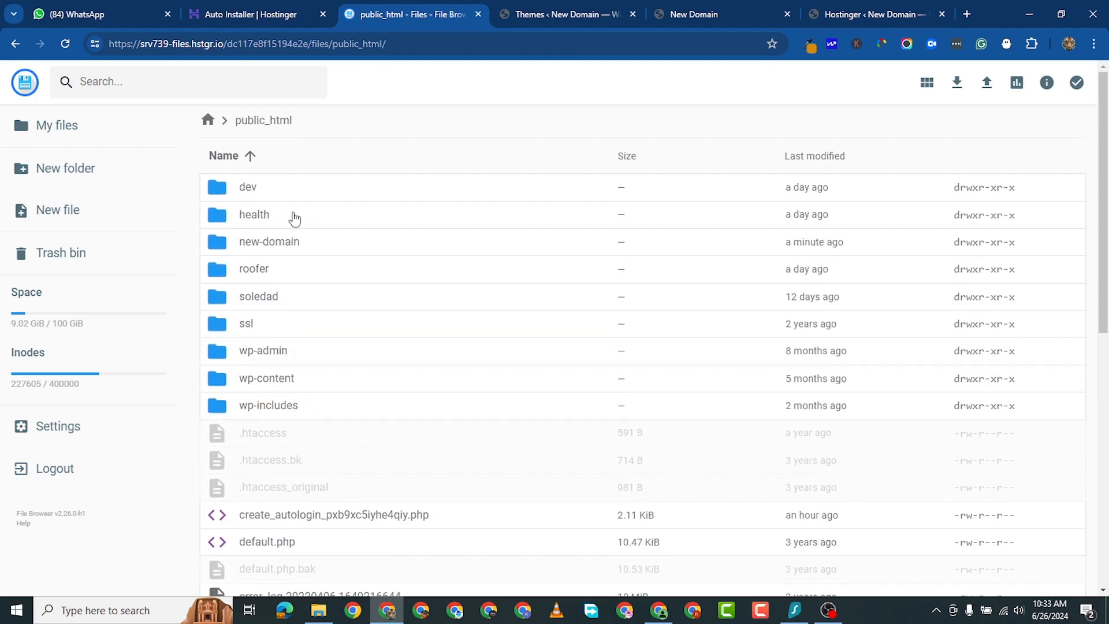
left_click(536, 16)
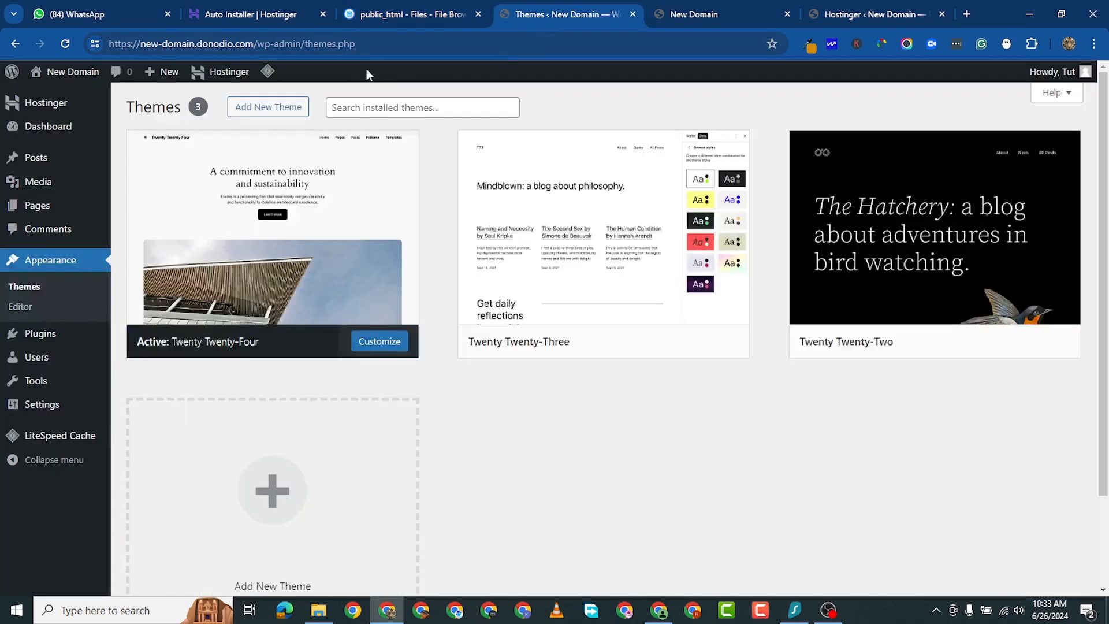
left_click(258, 46)
left_click(713, 17)
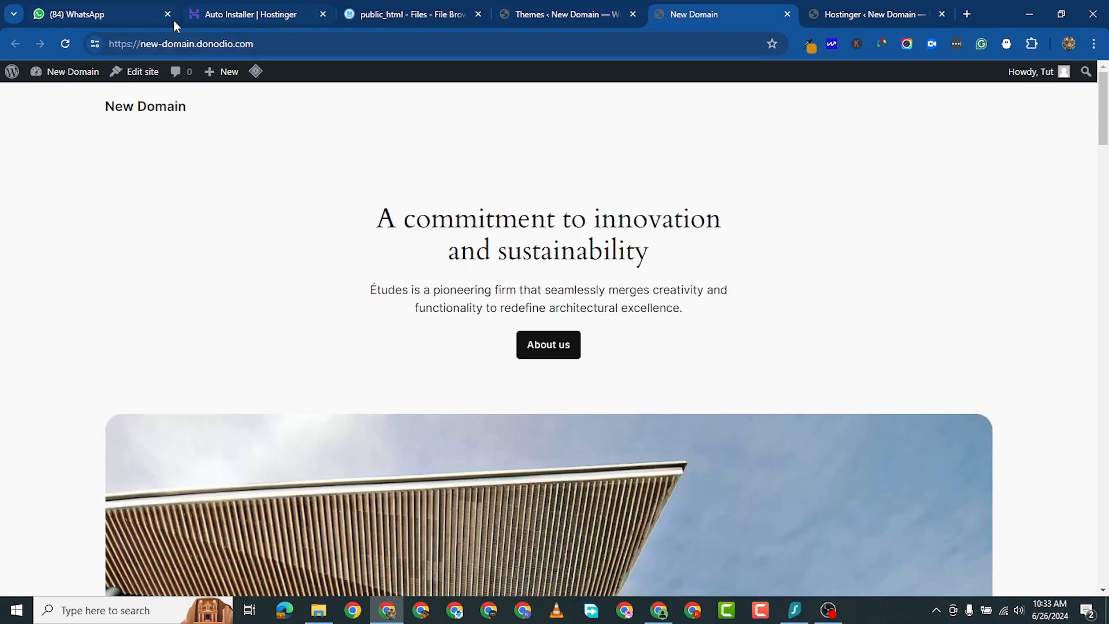
left_click(255, 13)
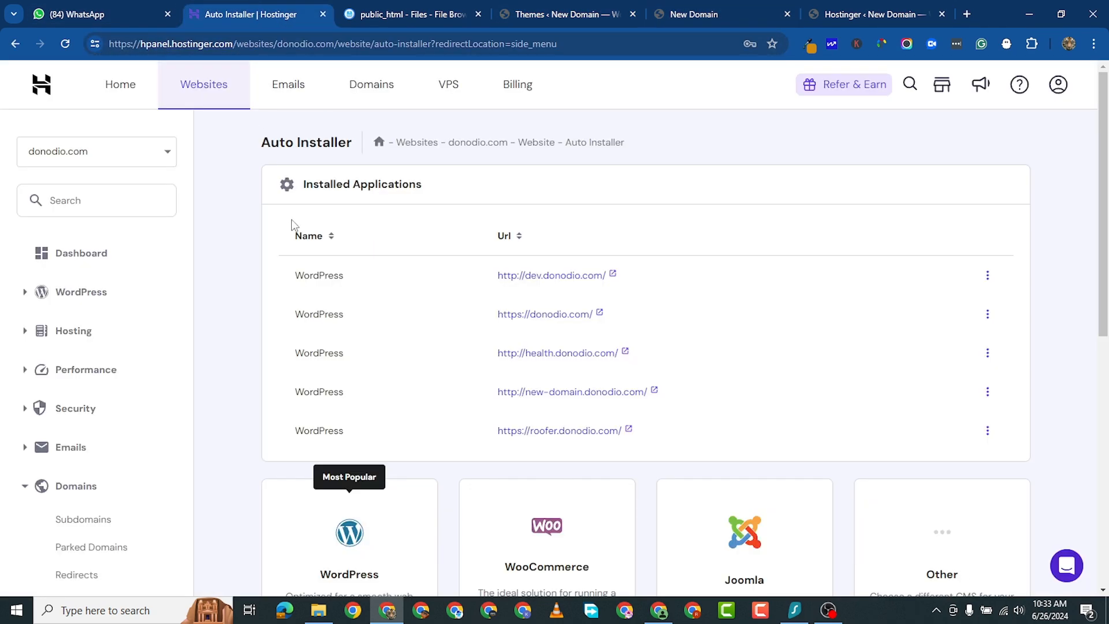
Permanently delete the new-domain folder from public_html in the File Manager, skipping the trash bin
left_click(381, 15)
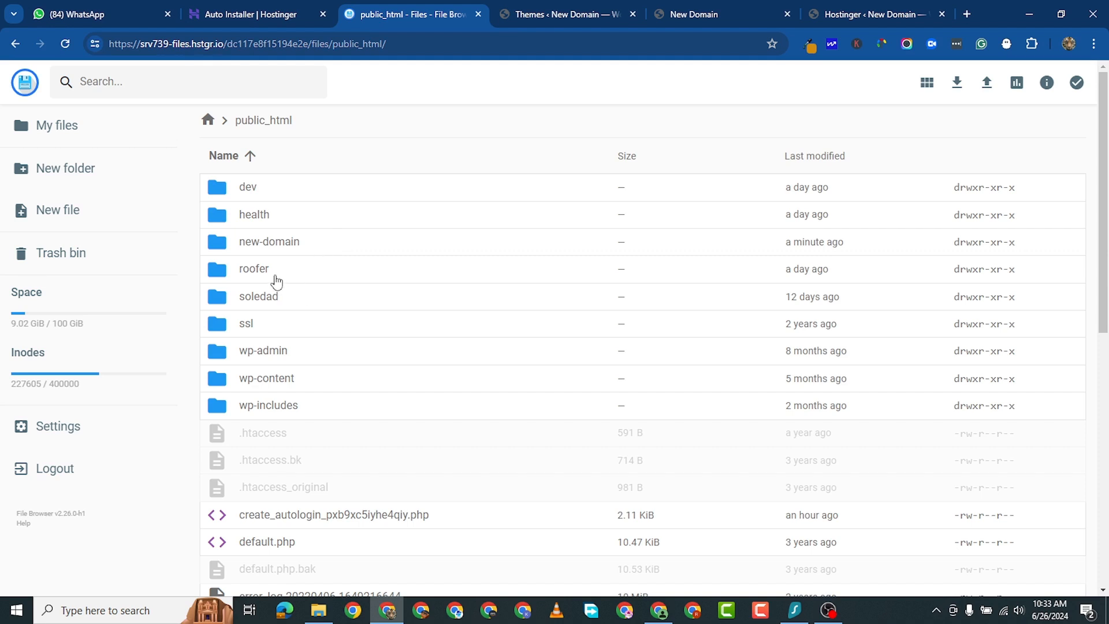
left_click(282, 247)
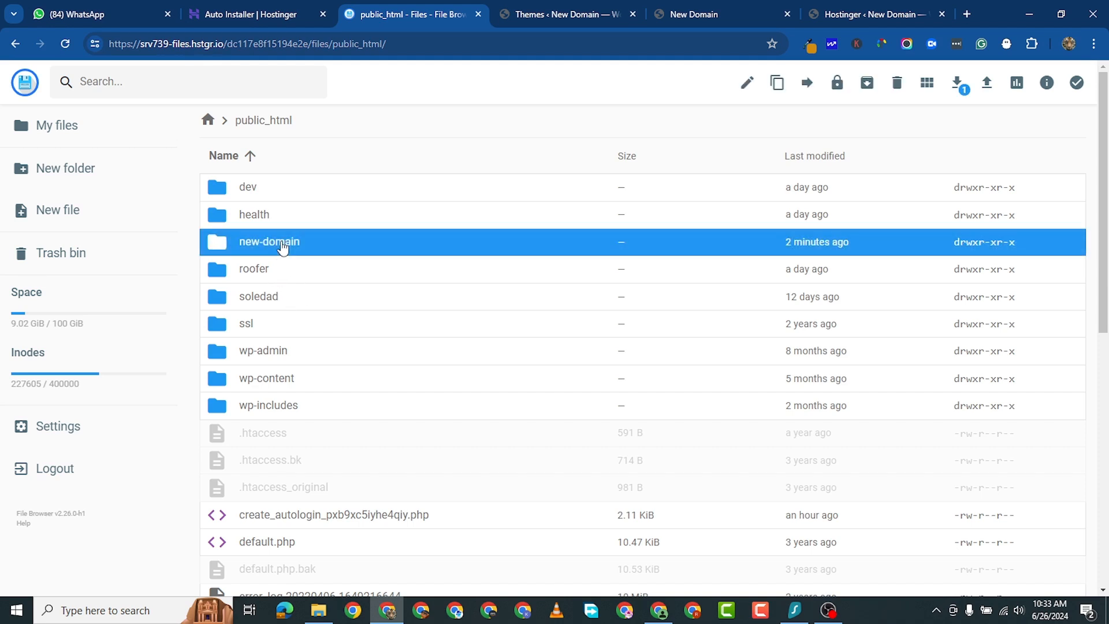
right_click(282, 247)
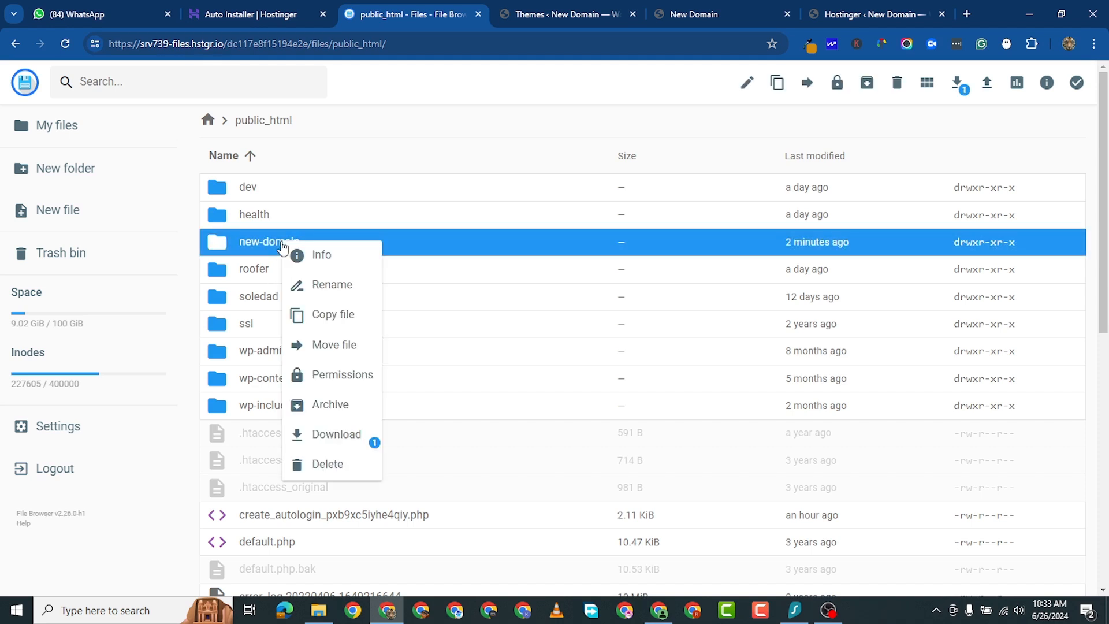
left_click(335, 462)
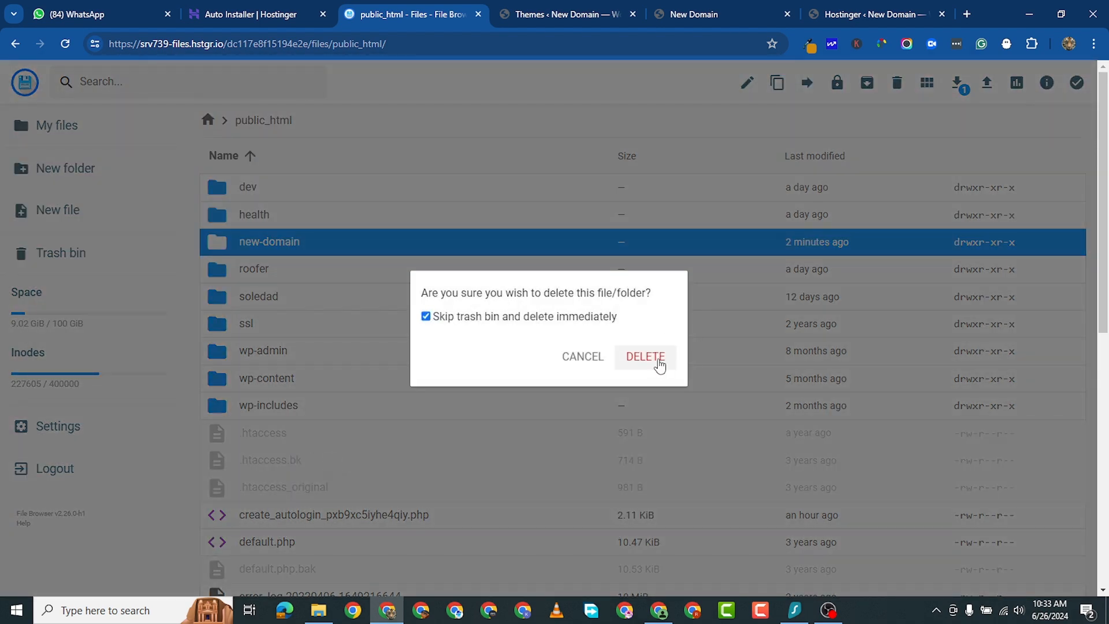
left_click(626, 356)
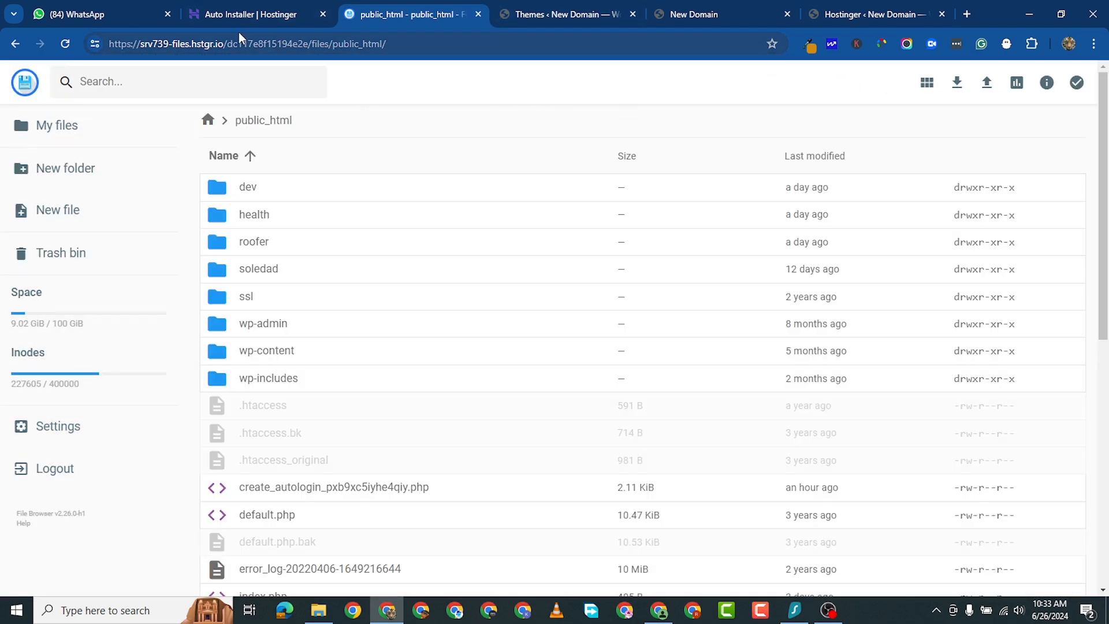
Delete the unassigned MySQL database created on 2024-06-26 from the database management of donodio.com in Hostinger
left_click(240, 15)
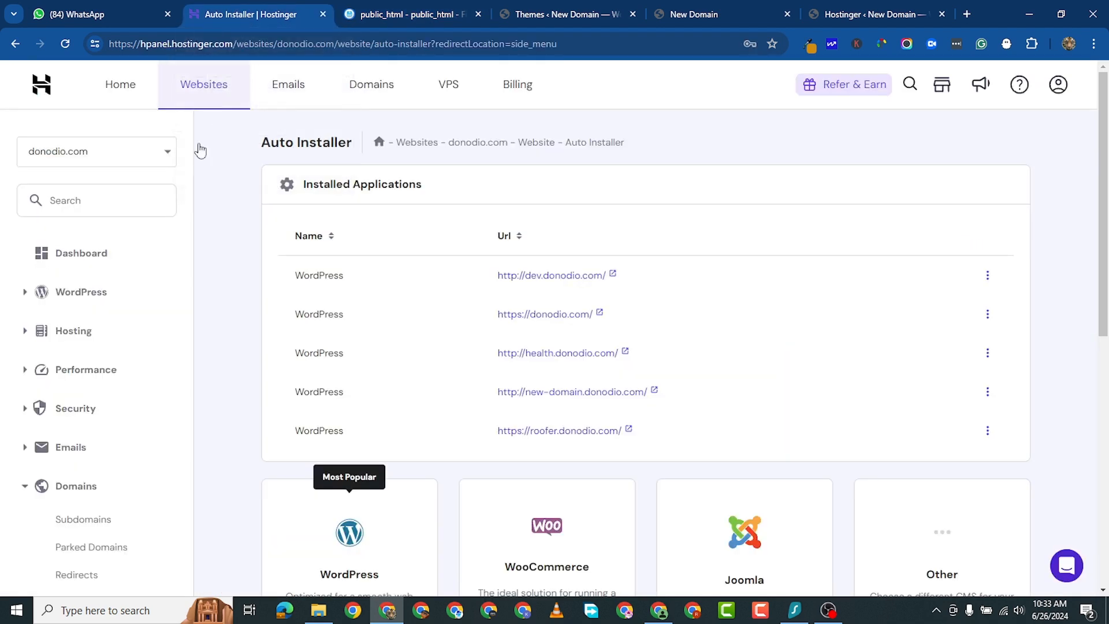
scroll(149, 389, "down", 8)
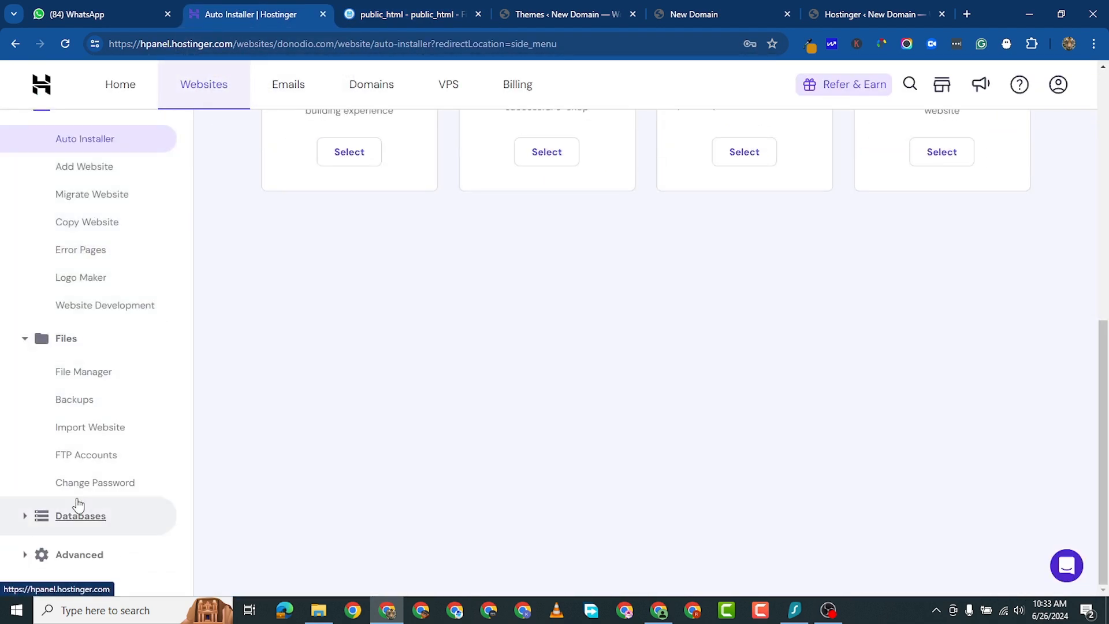
left_click(23, 516)
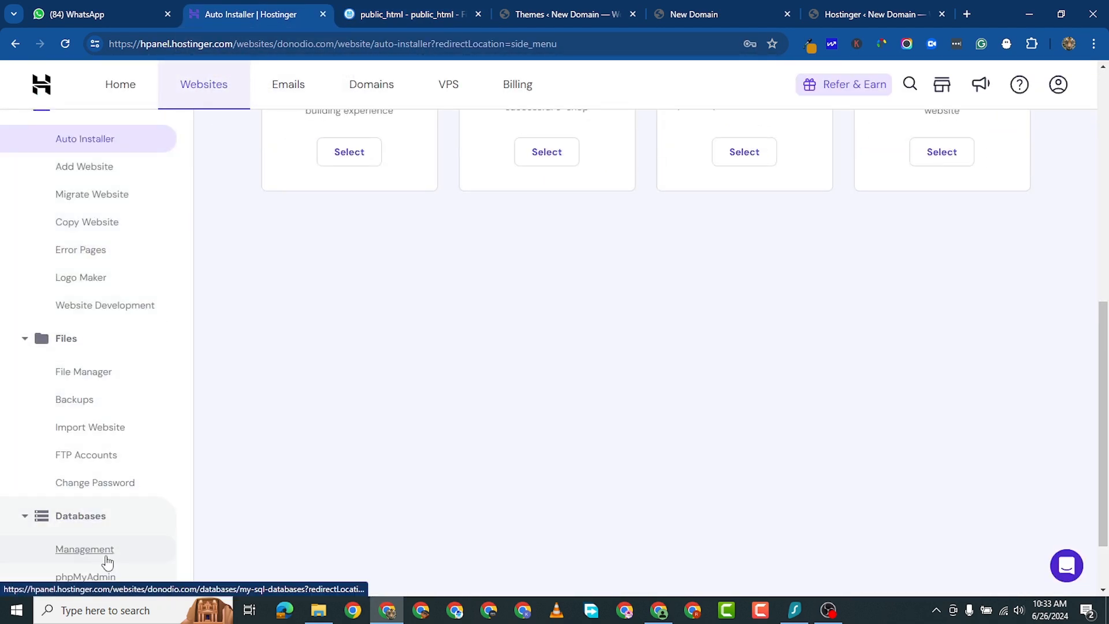
left_click(84, 556)
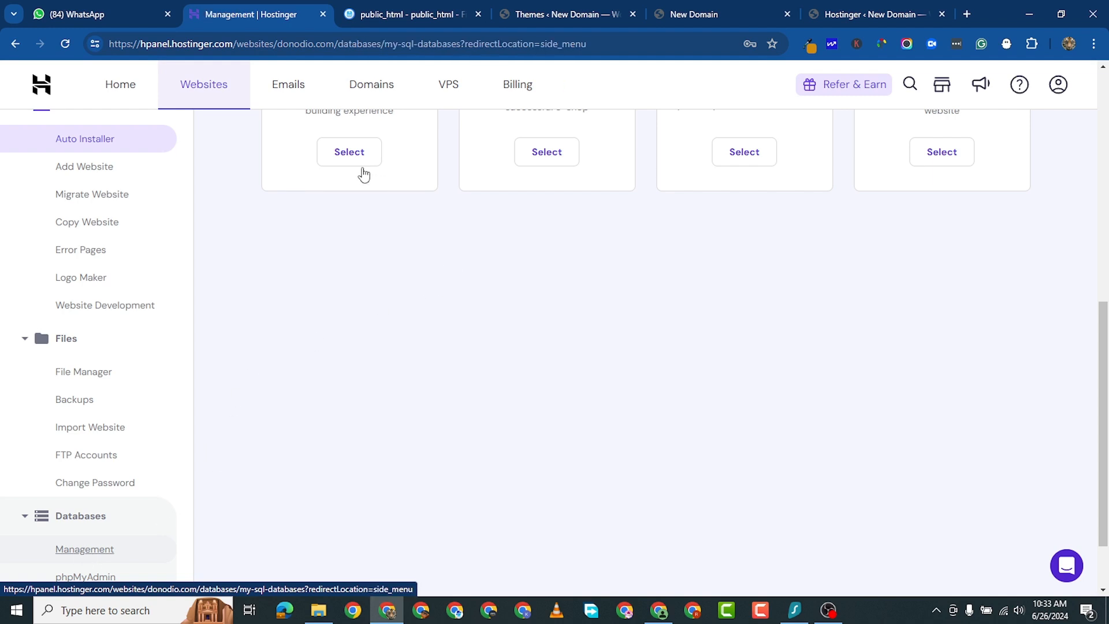
scroll(485, 347, "down", 5)
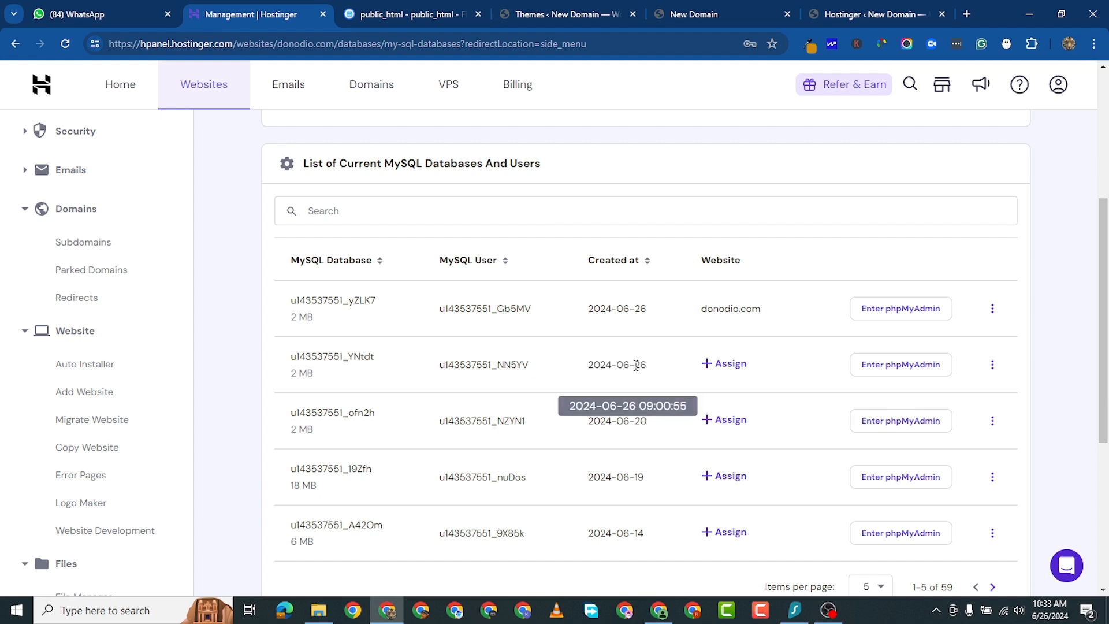
left_click(989, 370)
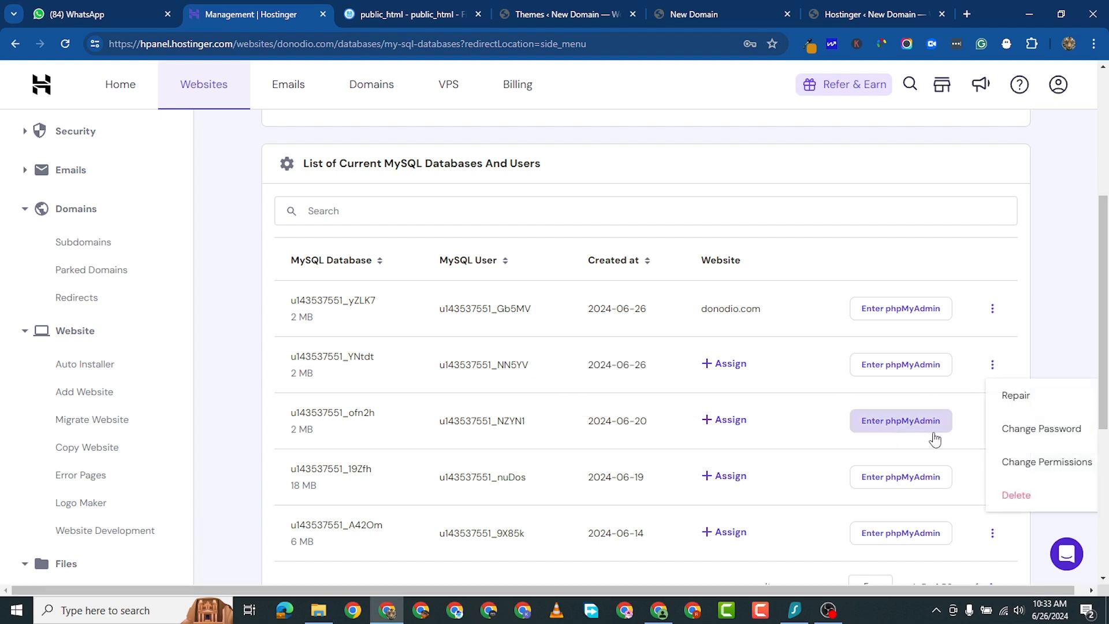
left_click(1015, 495)
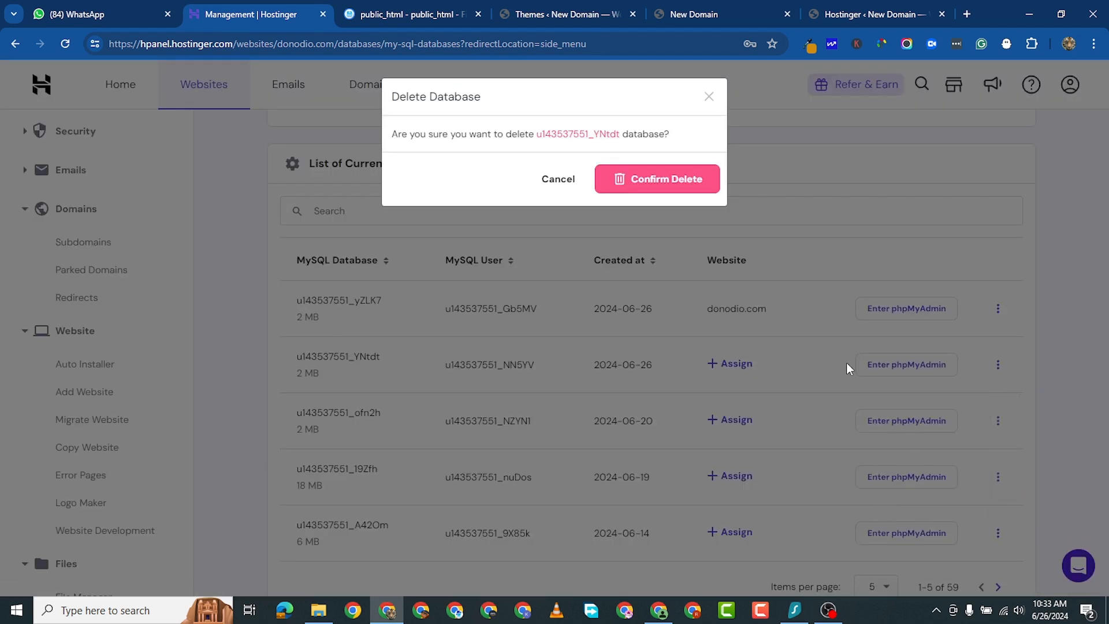
left_click(683, 185)
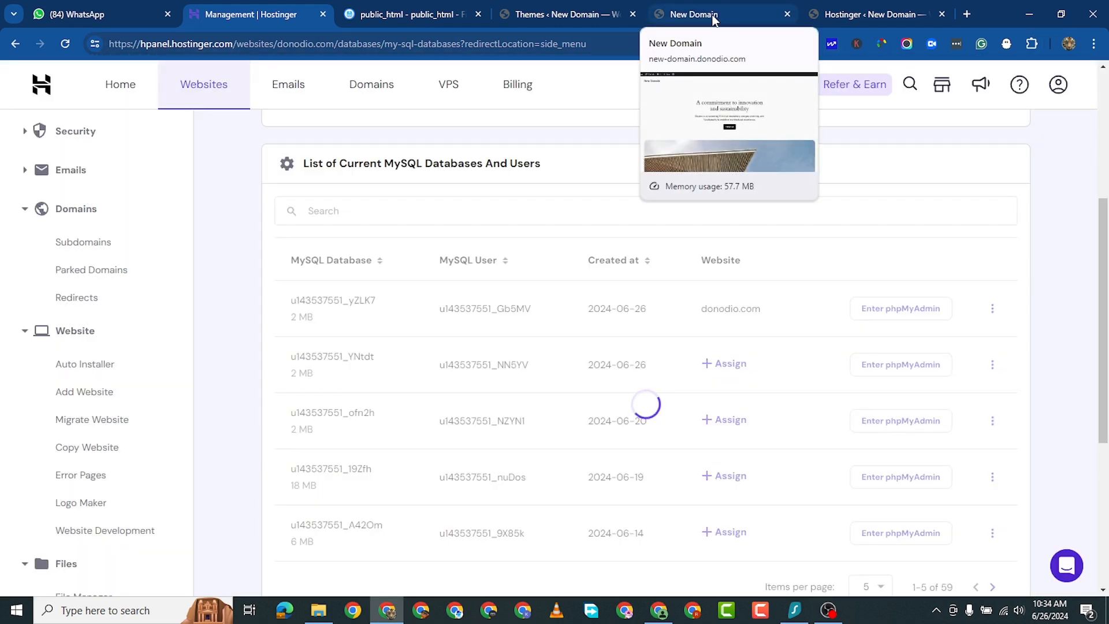
Reload the new-domain.donodio.com site to check it, and review the list of current subdomains of donodio.com in Hostinger
left_click(714, 19)
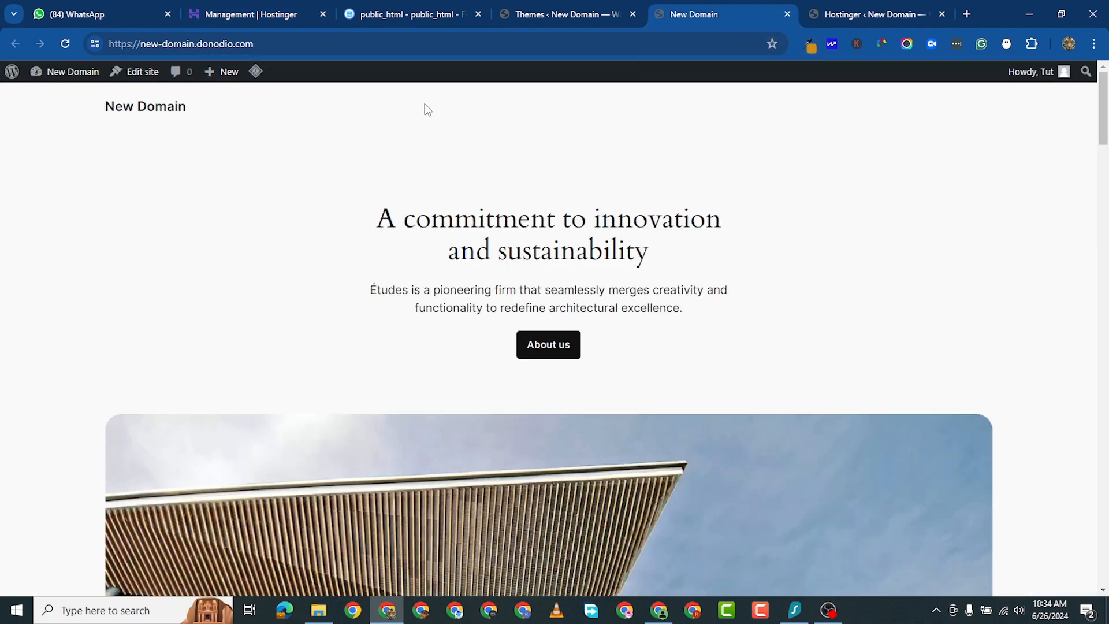
left_click(68, 46)
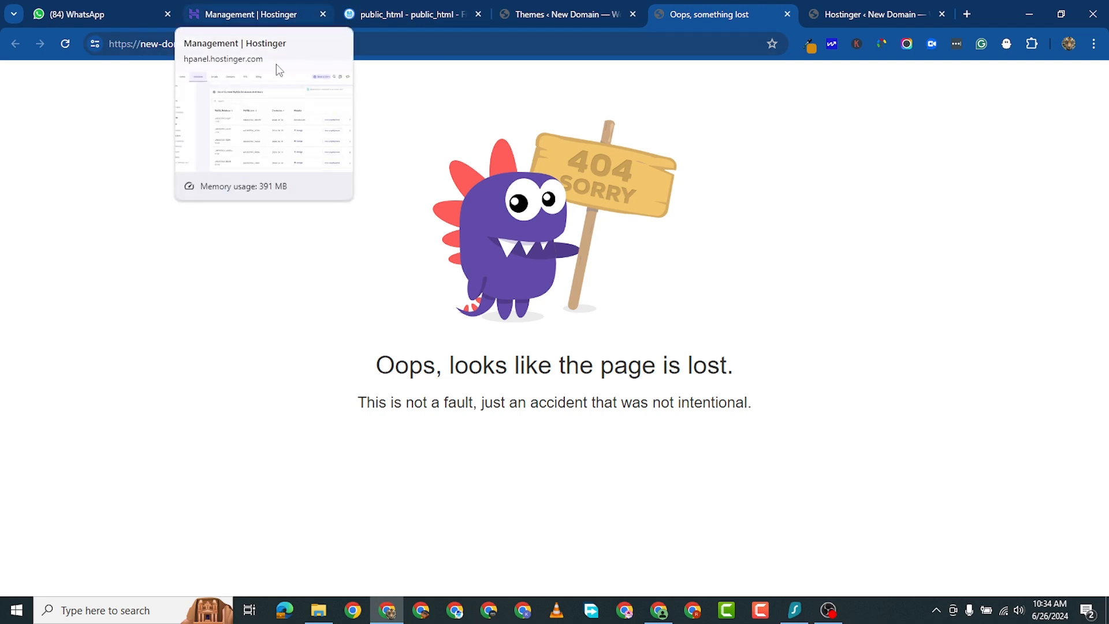
left_click(267, 21)
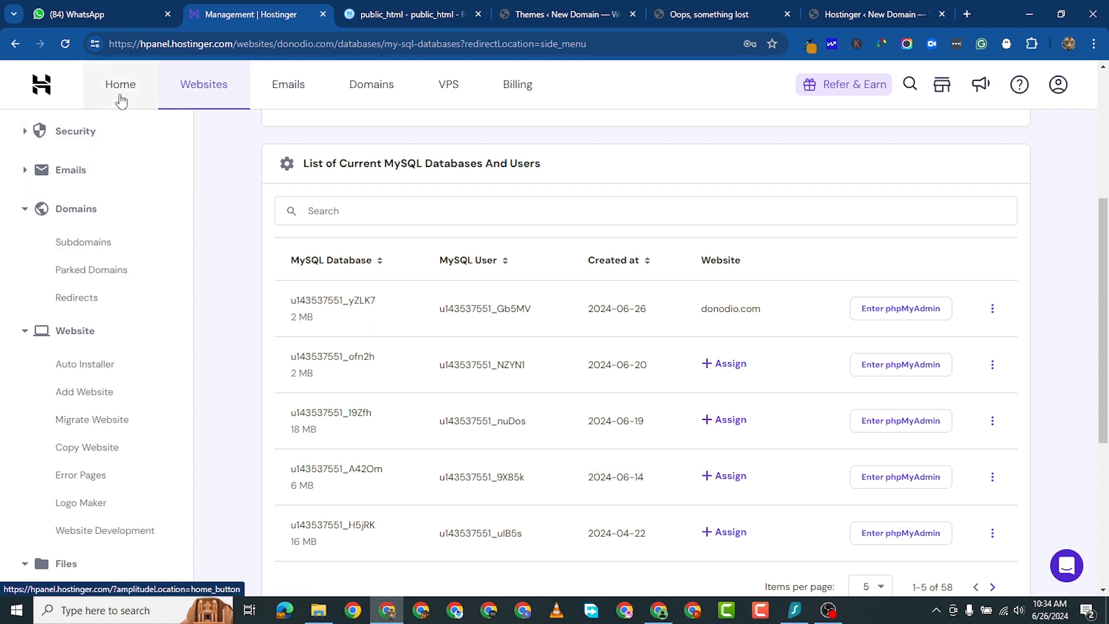
left_click(71, 242)
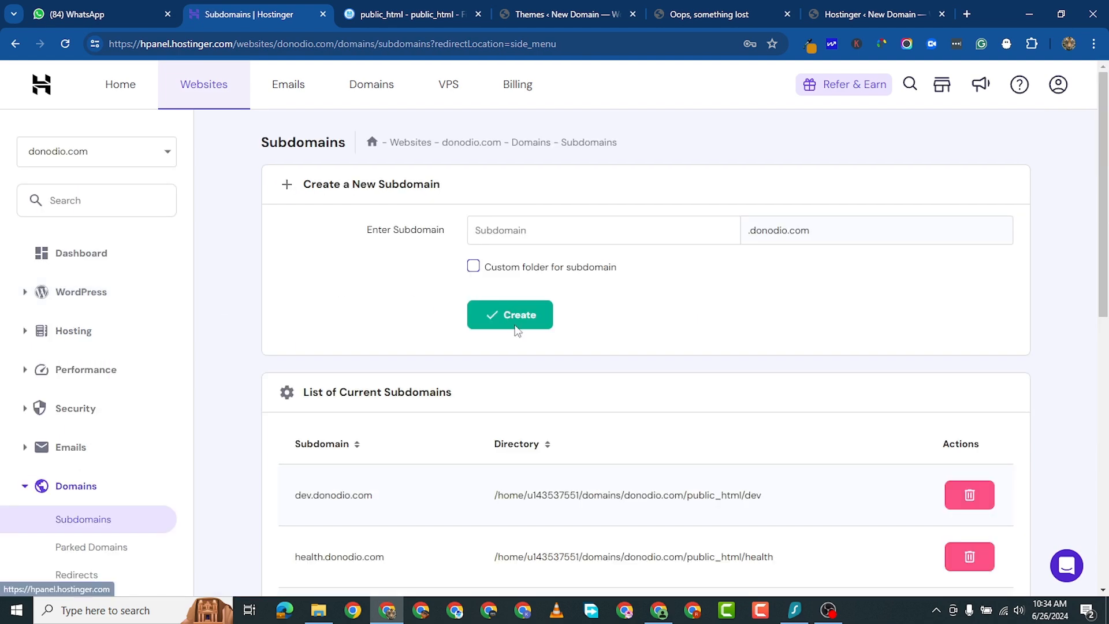
scroll(518, 330, "down", 6)
scroll(173, 352, "down", 2)
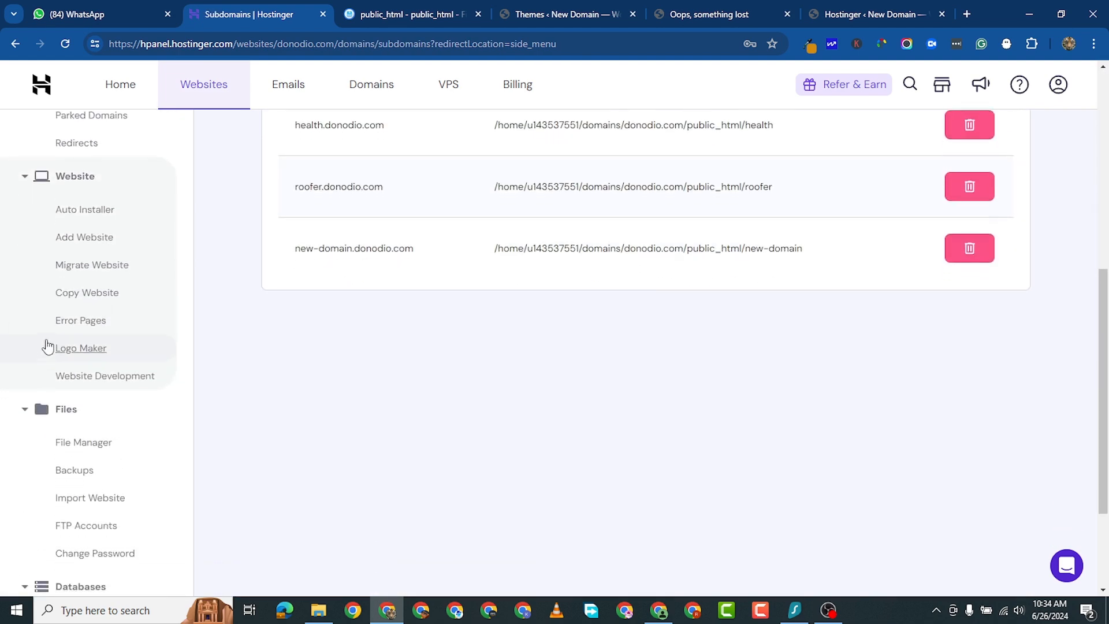
Start a new WordPress installation from the Auto Installer of donodio.com and clear the prefilled administrator email
scroll(82, 240, "up", 1)
left_click(82, 235)
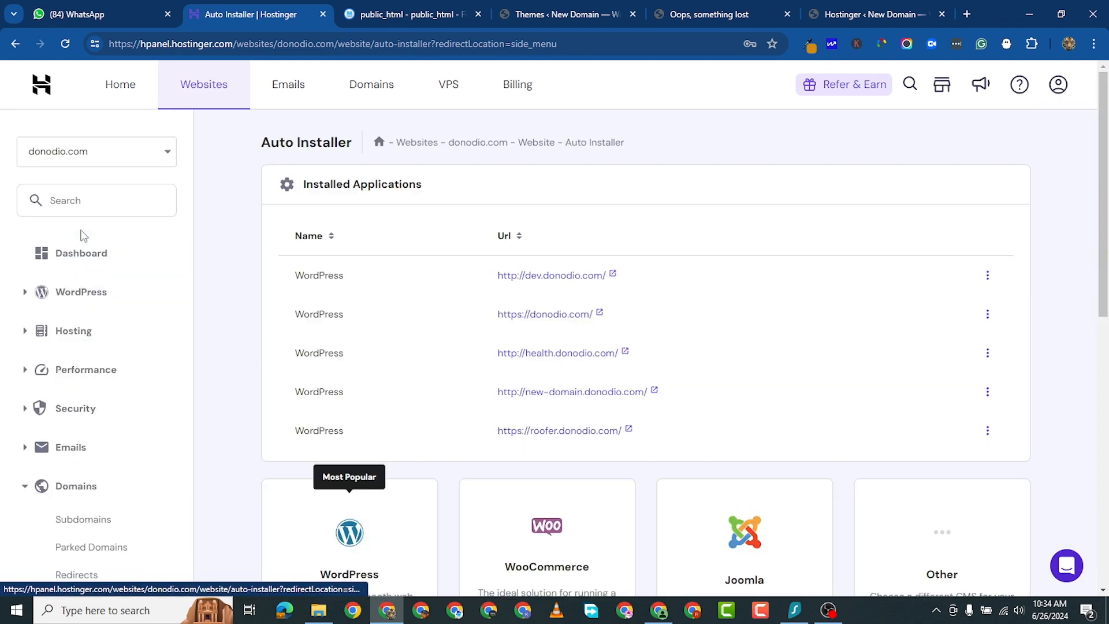
scroll(495, 339, "down", 4)
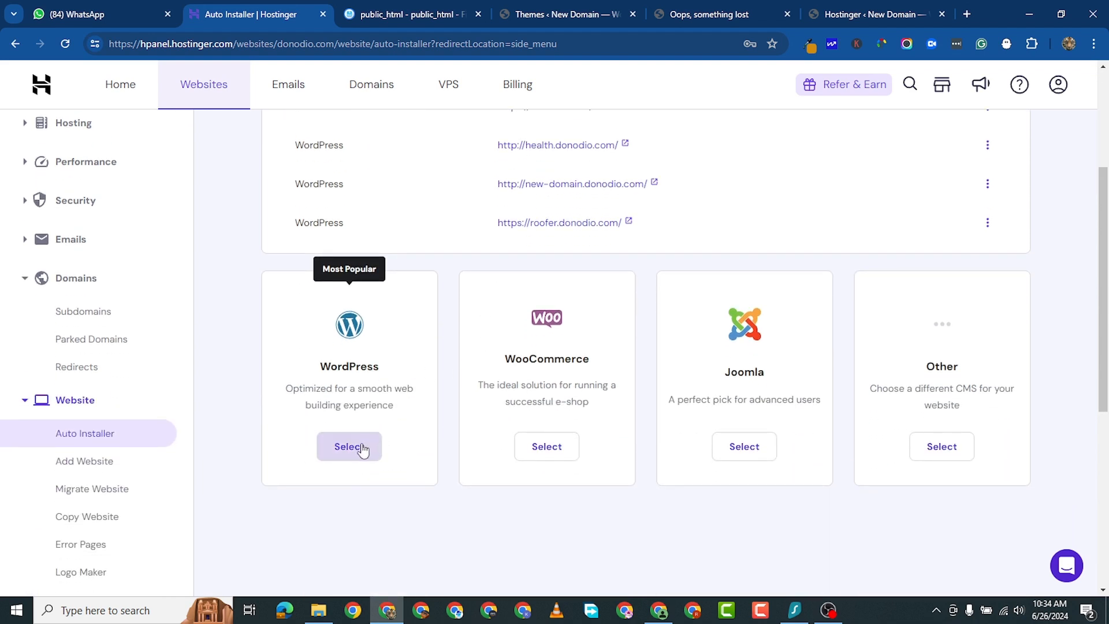
left_click(361, 448)
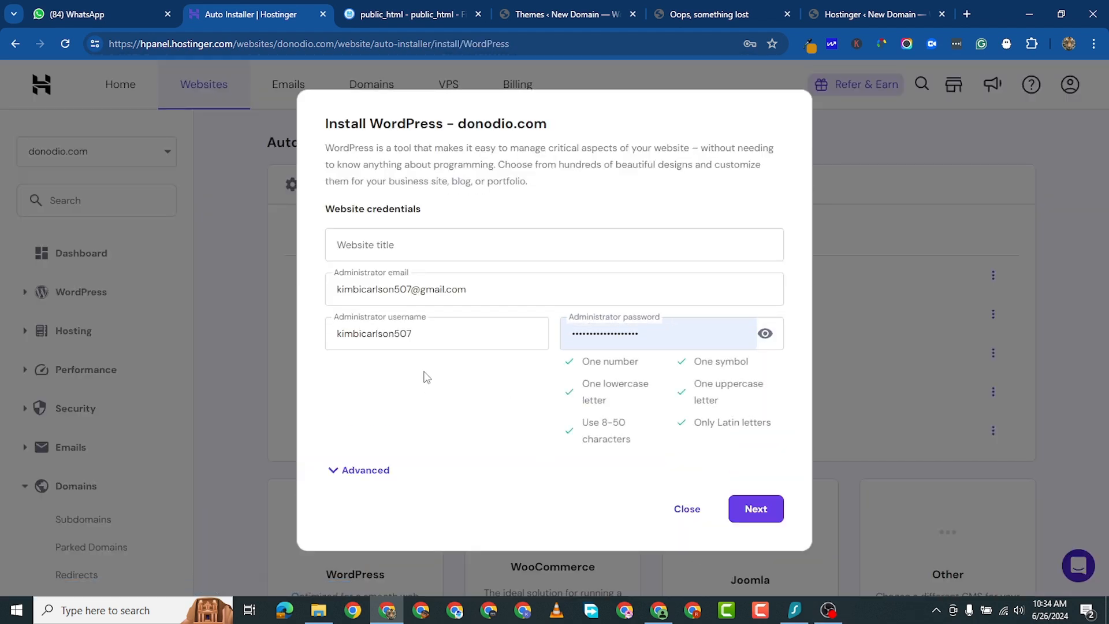
triple_click(409, 288)
key("BackSpace")
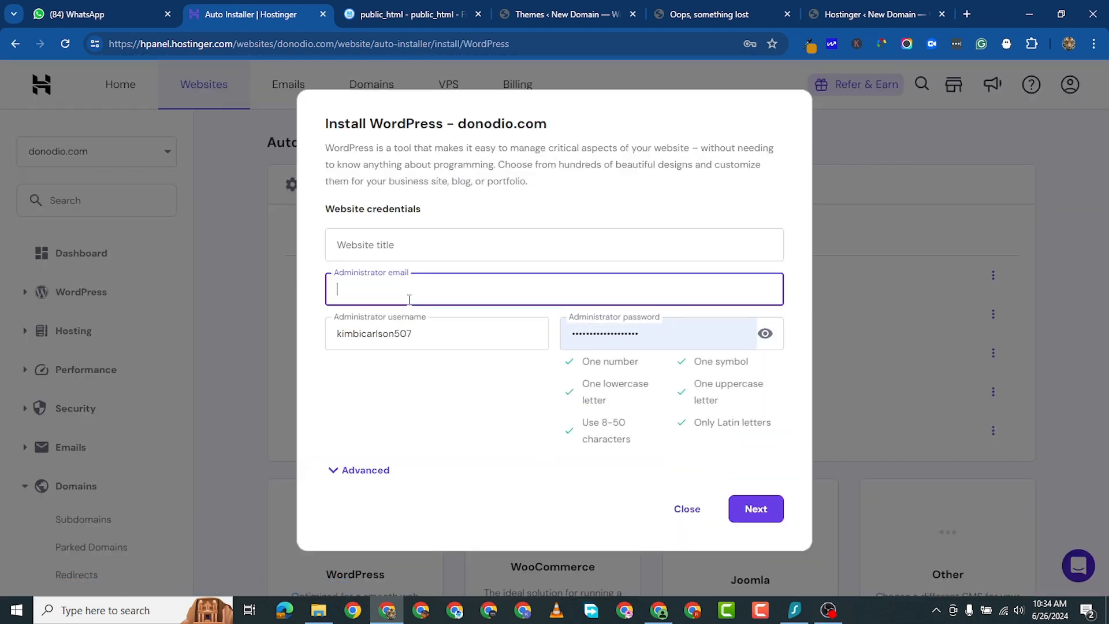
Expand the advanced installation options and set the installation path to new-domain.donodio.com
left_click(347, 471)
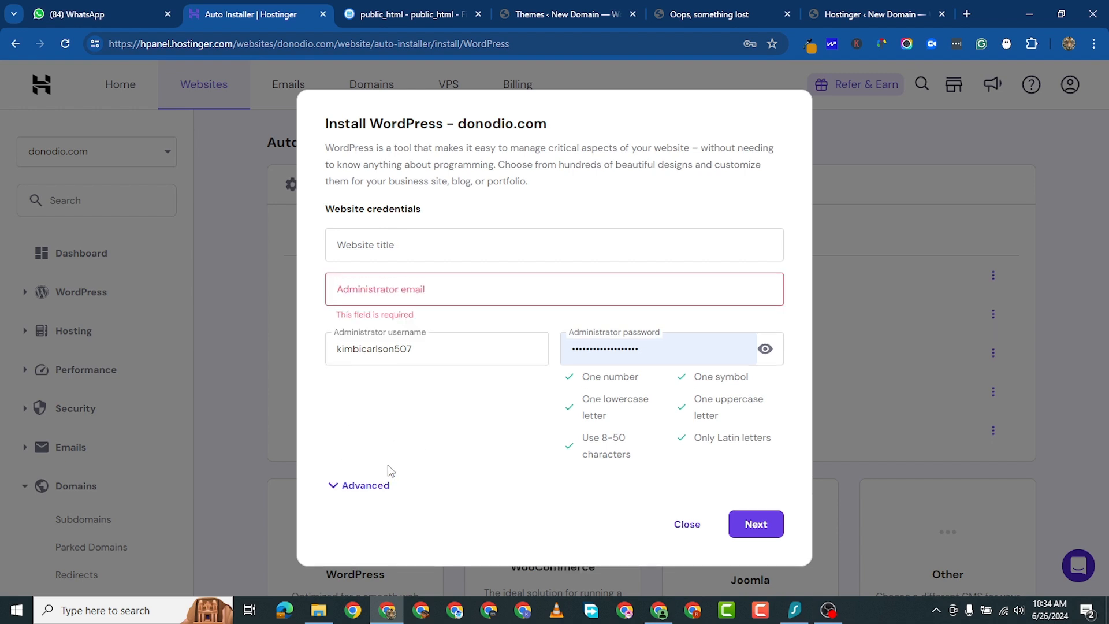
left_click(332, 488)
scroll(396, 463, "down", 2)
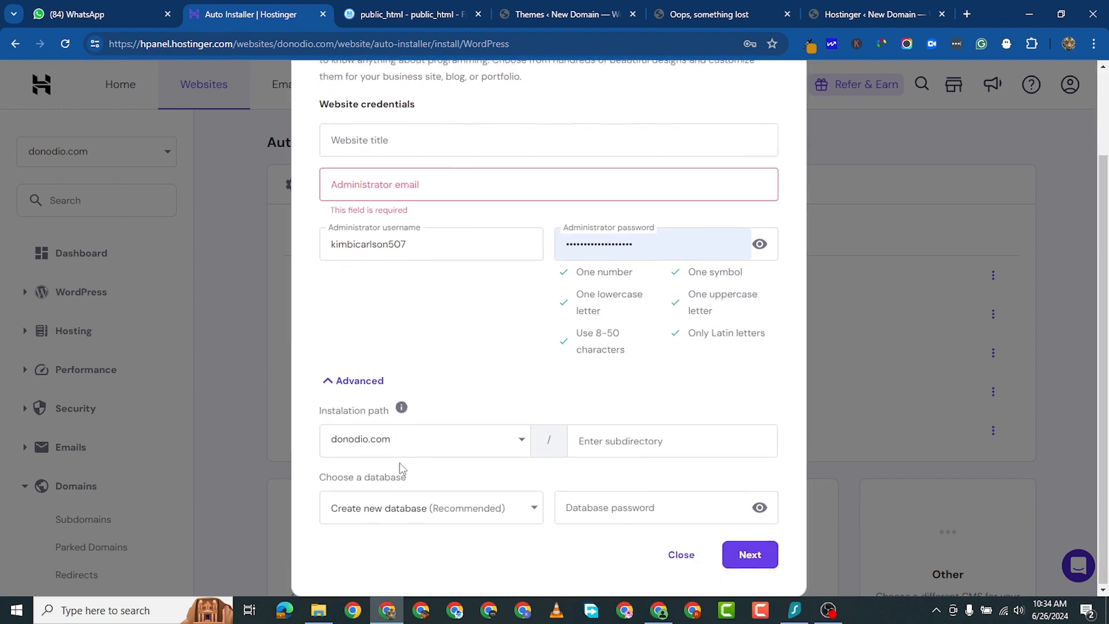
left_click(409, 439)
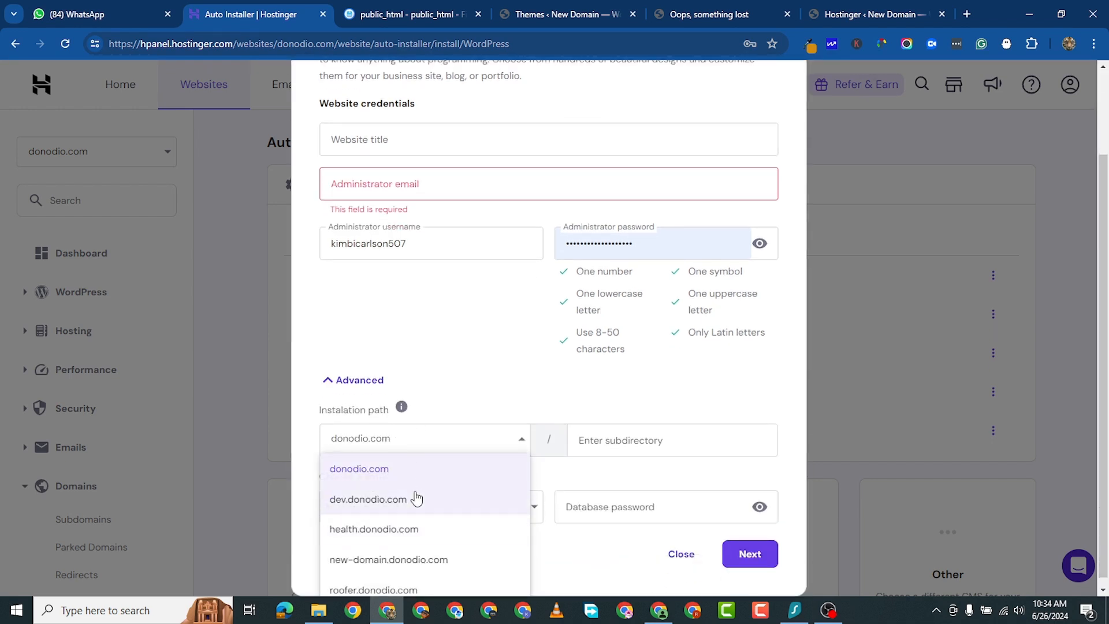
left_click(429, 561)
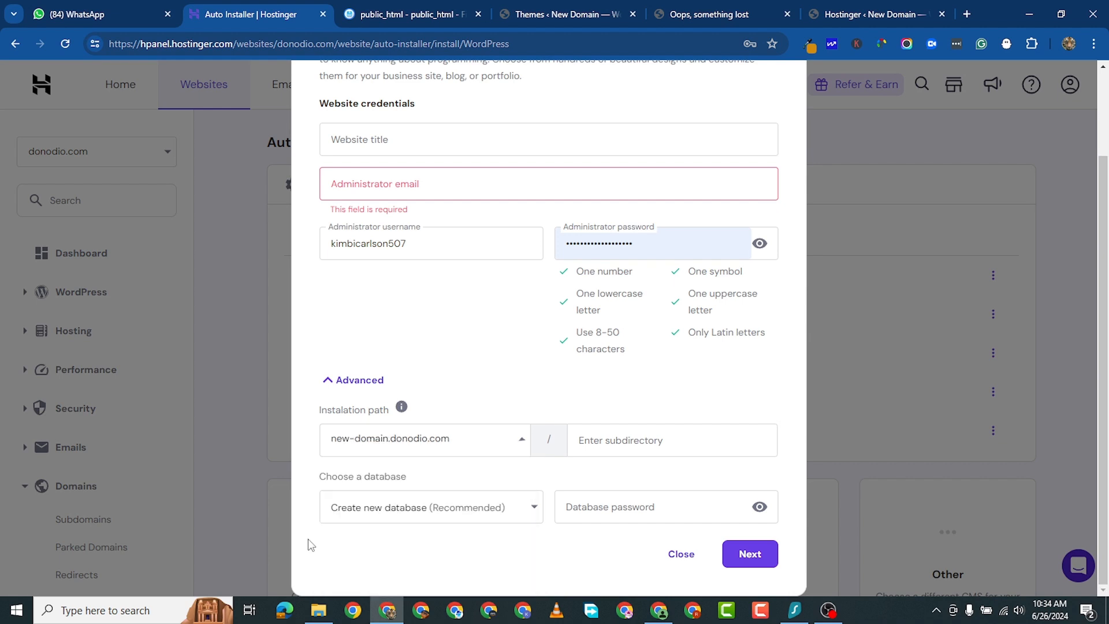
Fill in the administrator email and set the website title to "New Domain" for the WordPress installation
left_click(375, 175)
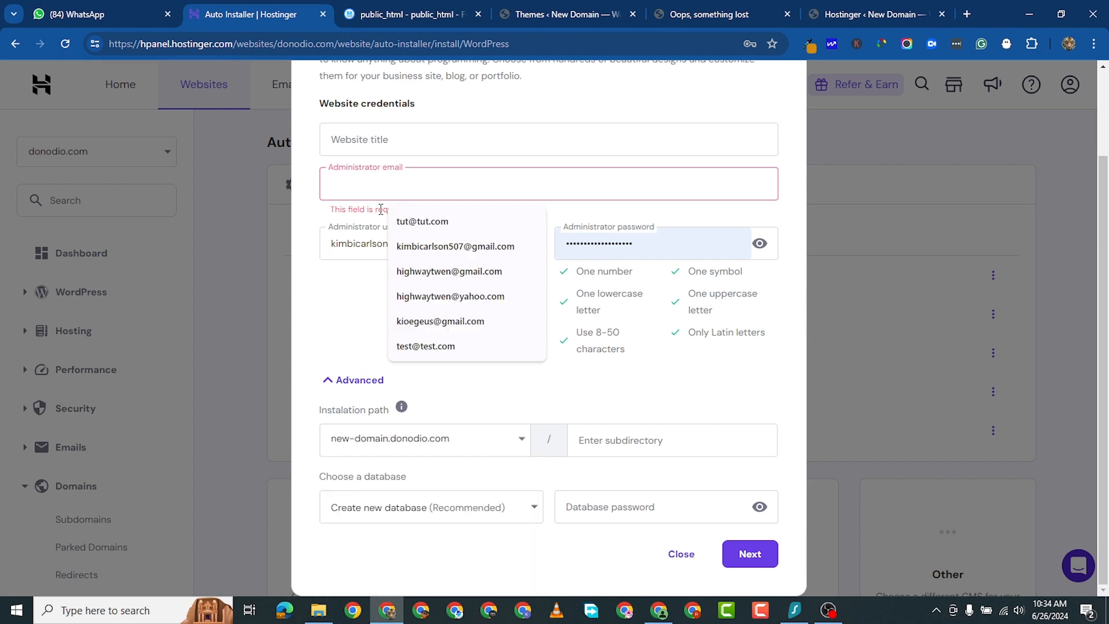
left_click(404, 221)
left_click(404, 155)
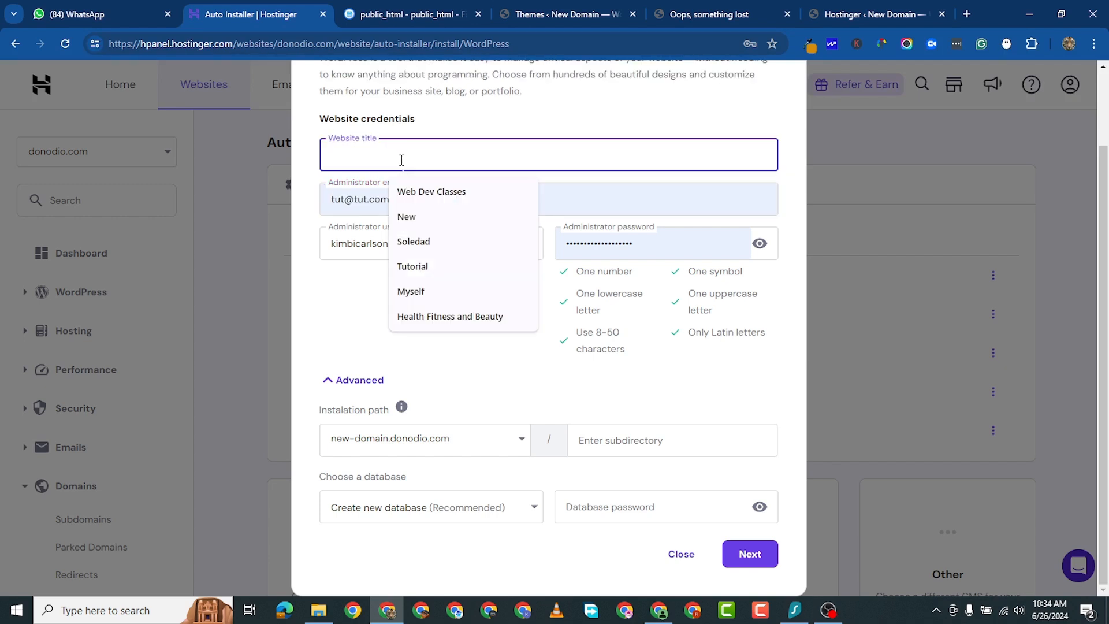
type("New")
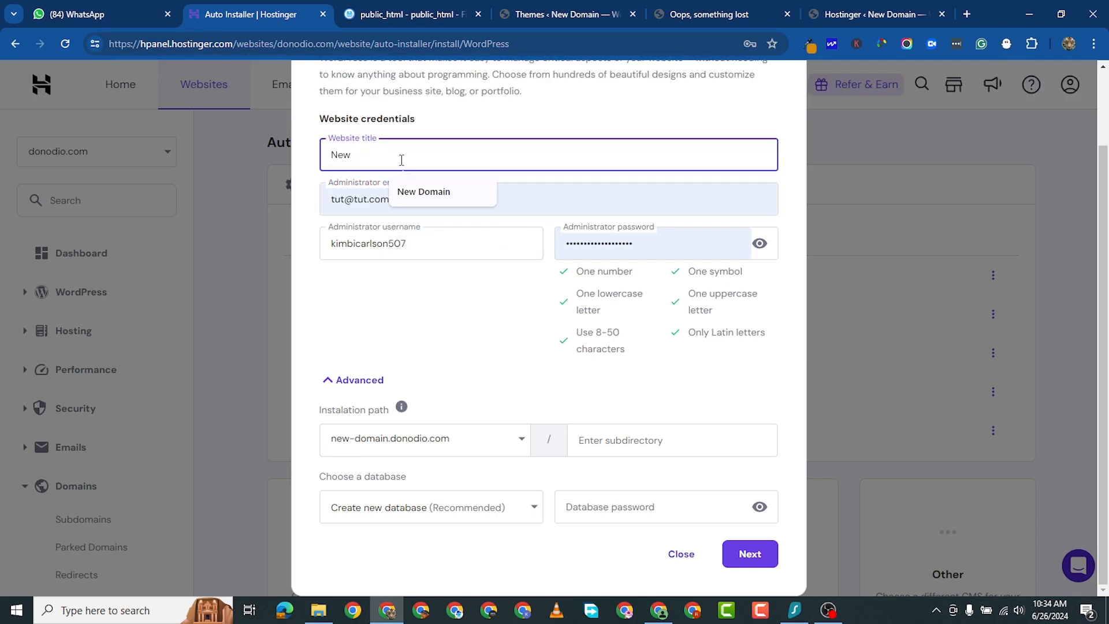
key("Down")
key("Return")
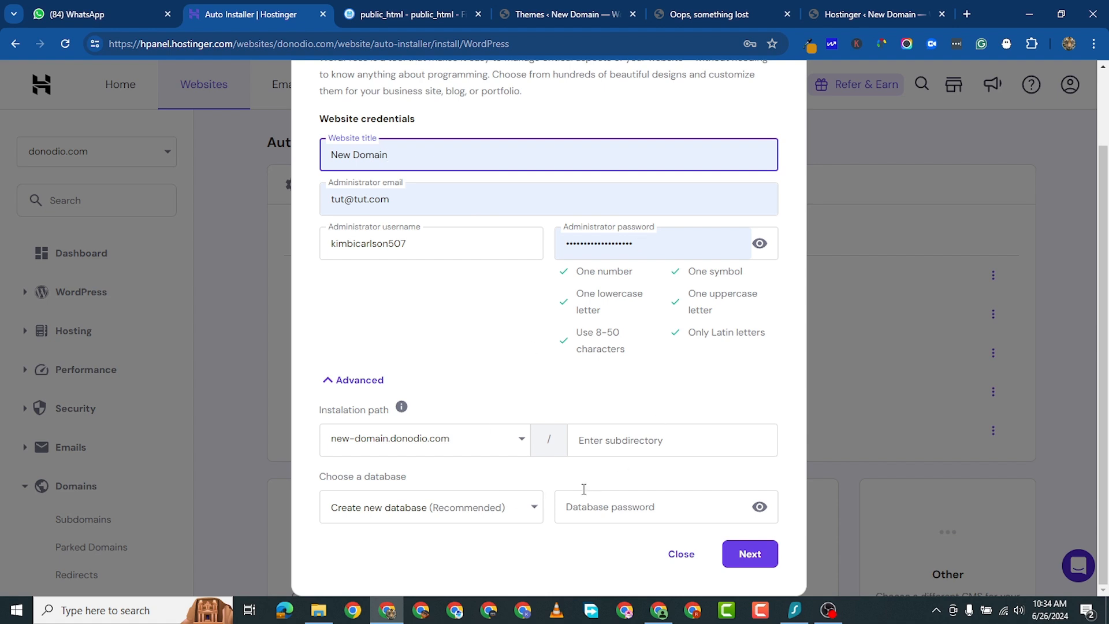
Leave the database password blank and install WordPress 6.5.5 on new-domain.donodio.com with the recommended settings, overwriting the current files
left_click(654, 505)
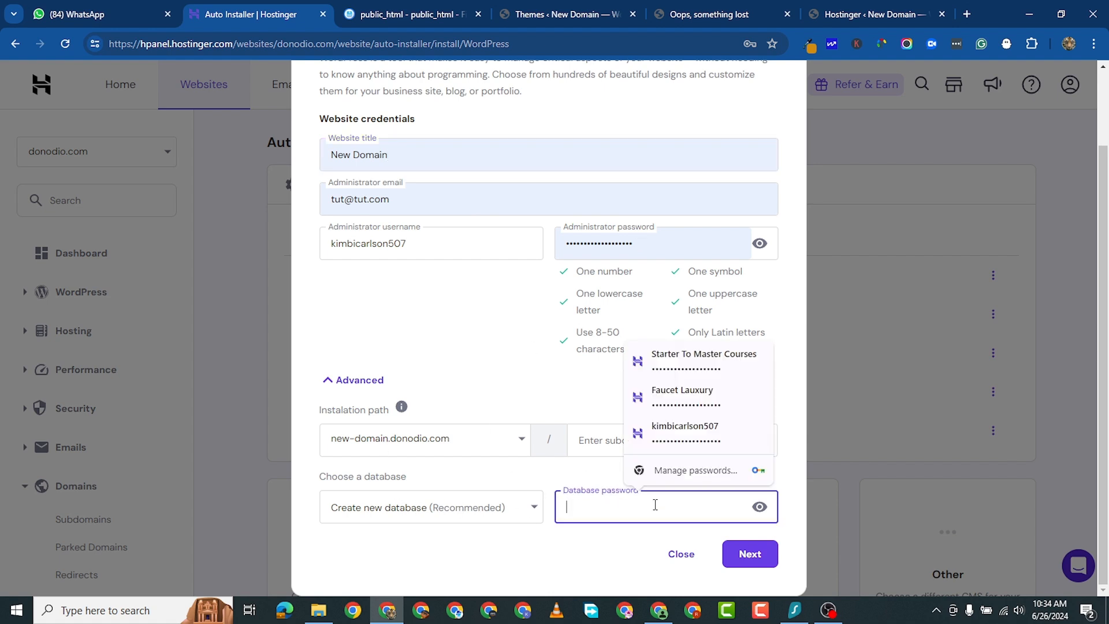
left_click(586, 554)
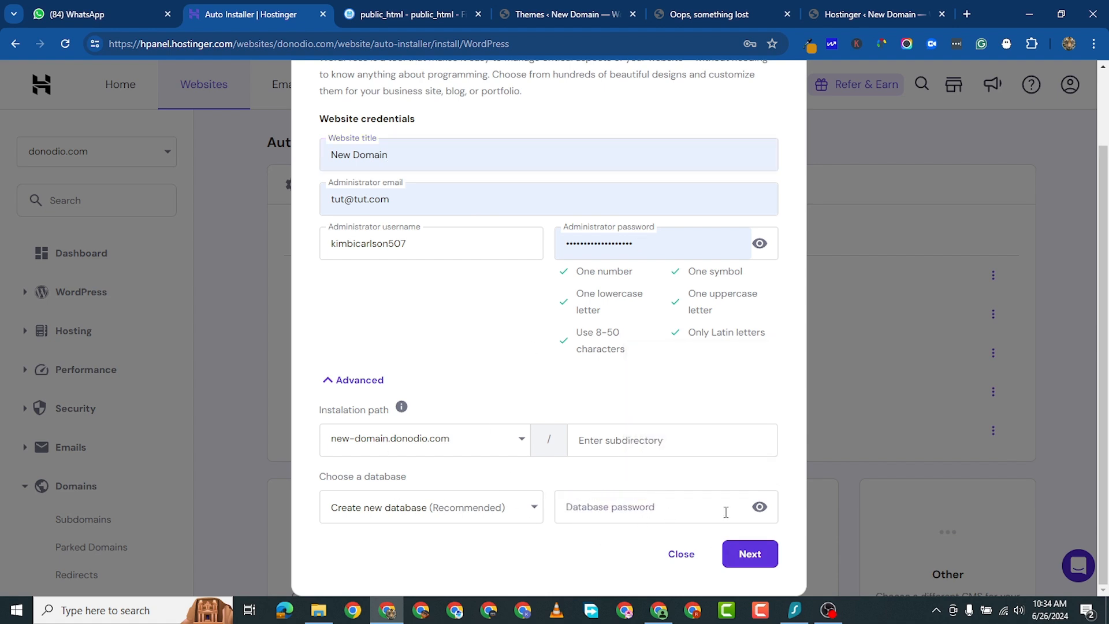
left_click(750, 553)
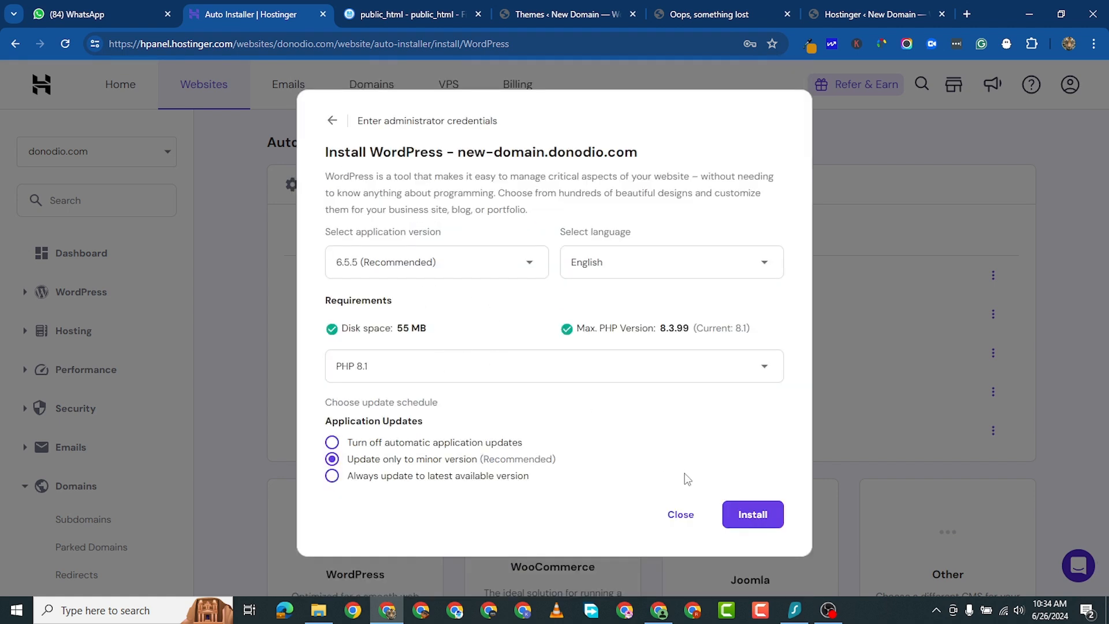
left_click(758, 525)
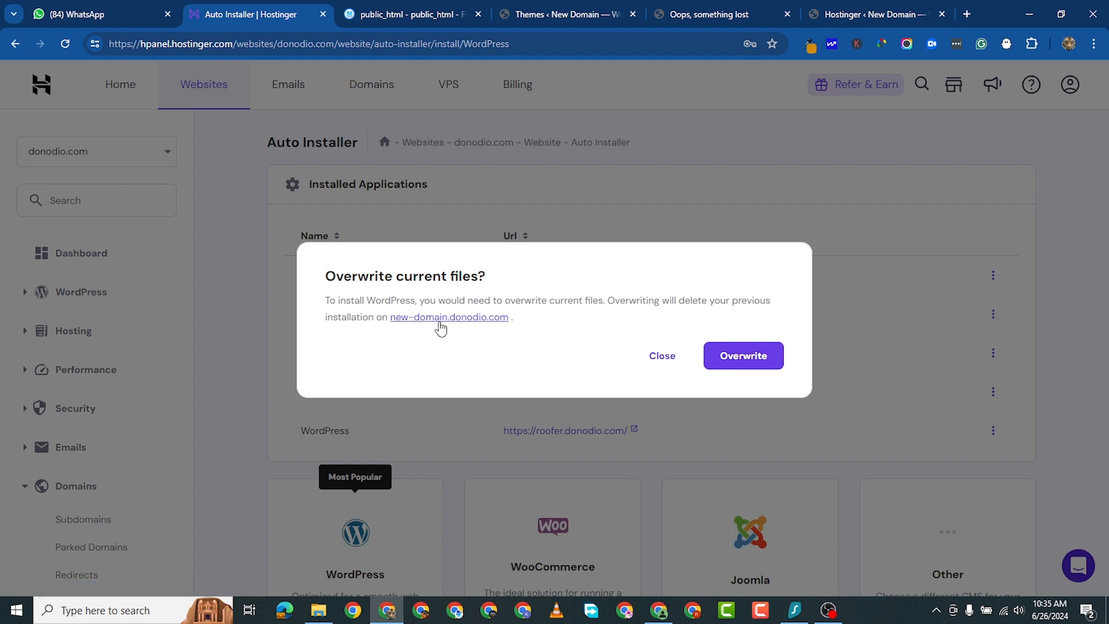
left_click(745, 354)
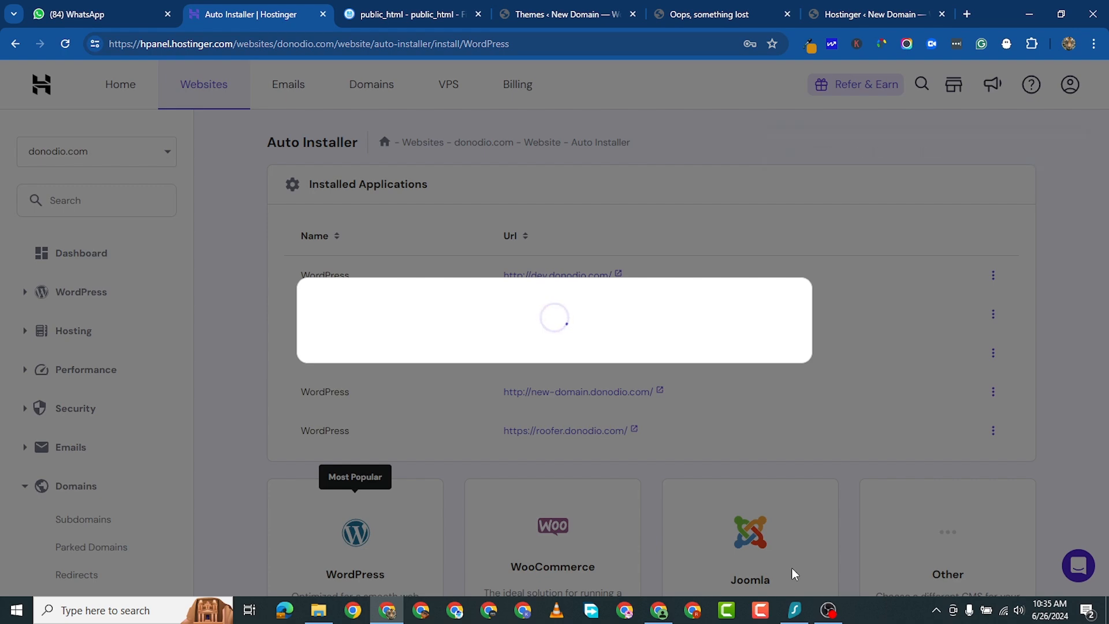
Review the WordPress overview of new-domain.donodio.com in Hostinger and open the site's WordPress admin area
scroll(620, 440, "down", 9)
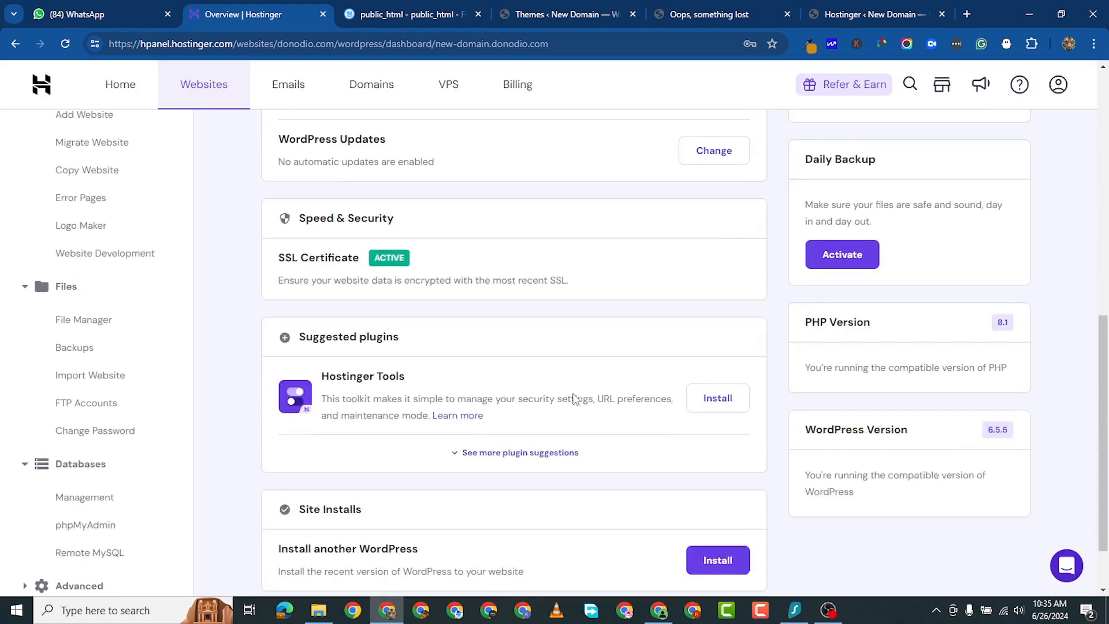
scroll(579, 398, "up", 7)
scroll(580, 398, "up", 3)
scroll(596, 346, "down", 9)
scroll(597, 376, "up", 5)
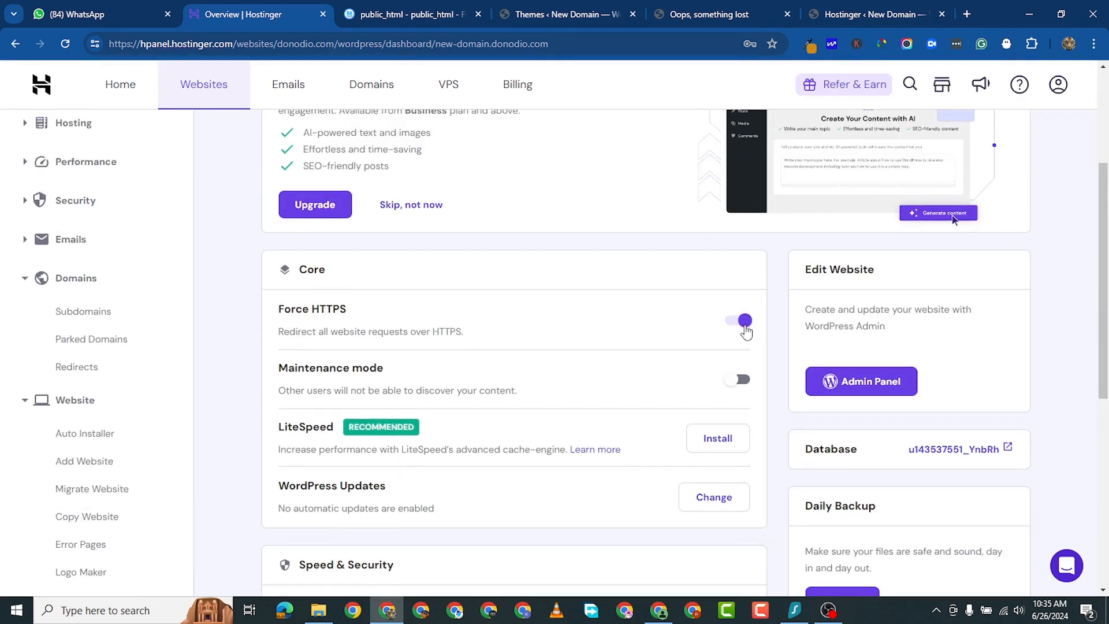
scroll(866, 330, "down", 2)
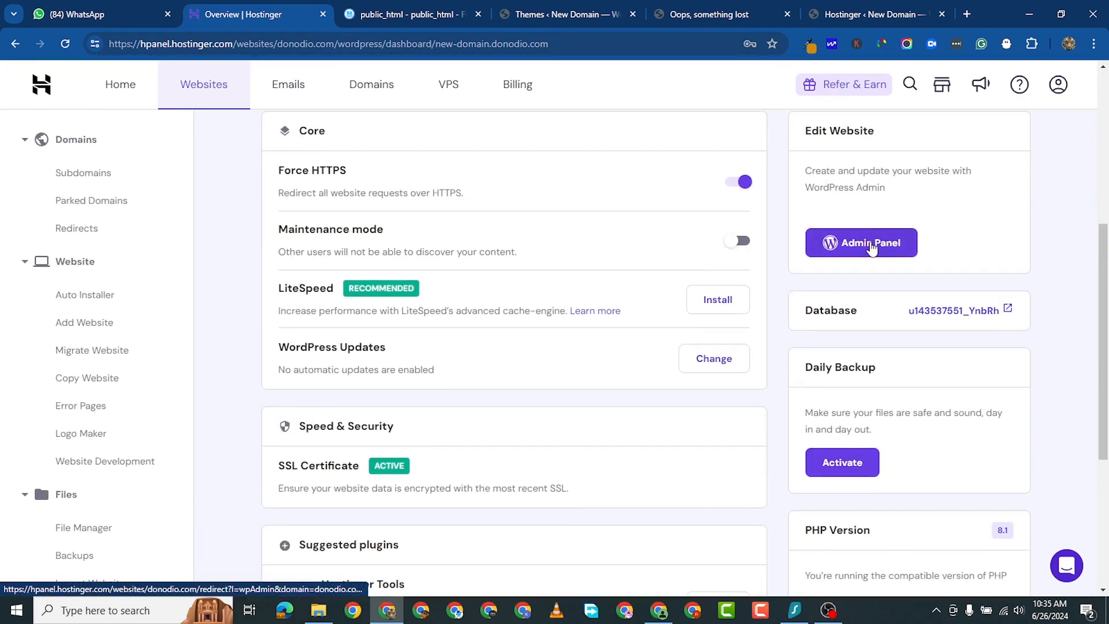
left_click(855, 242)
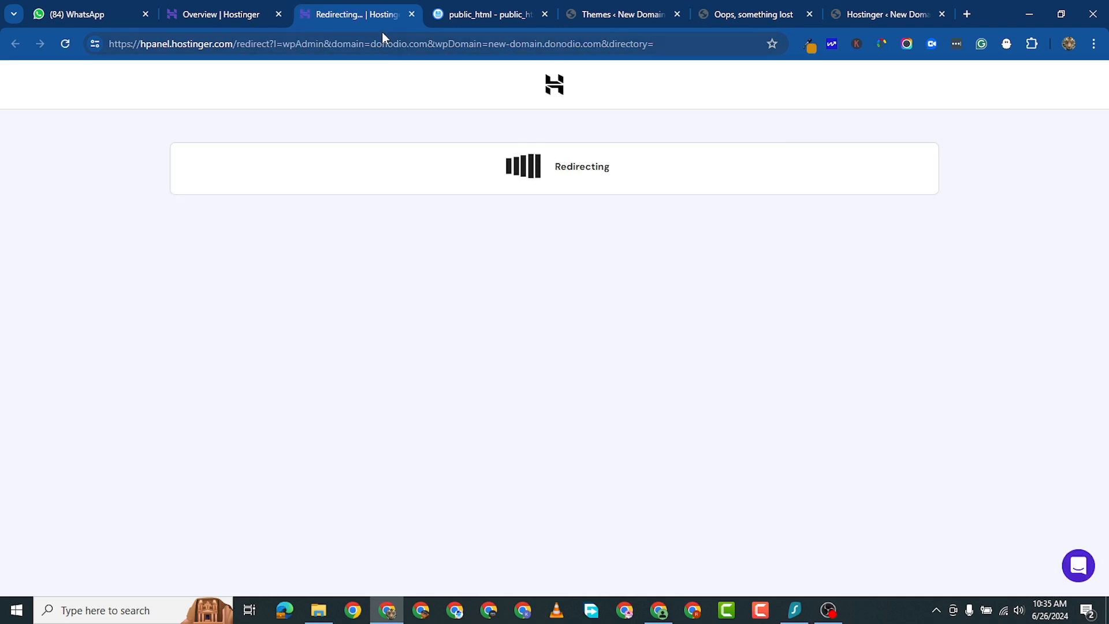
Close the old browser pages for the public_html file manager, the Themes screen and the "Oops, something lost" error
left_click(545, 14)
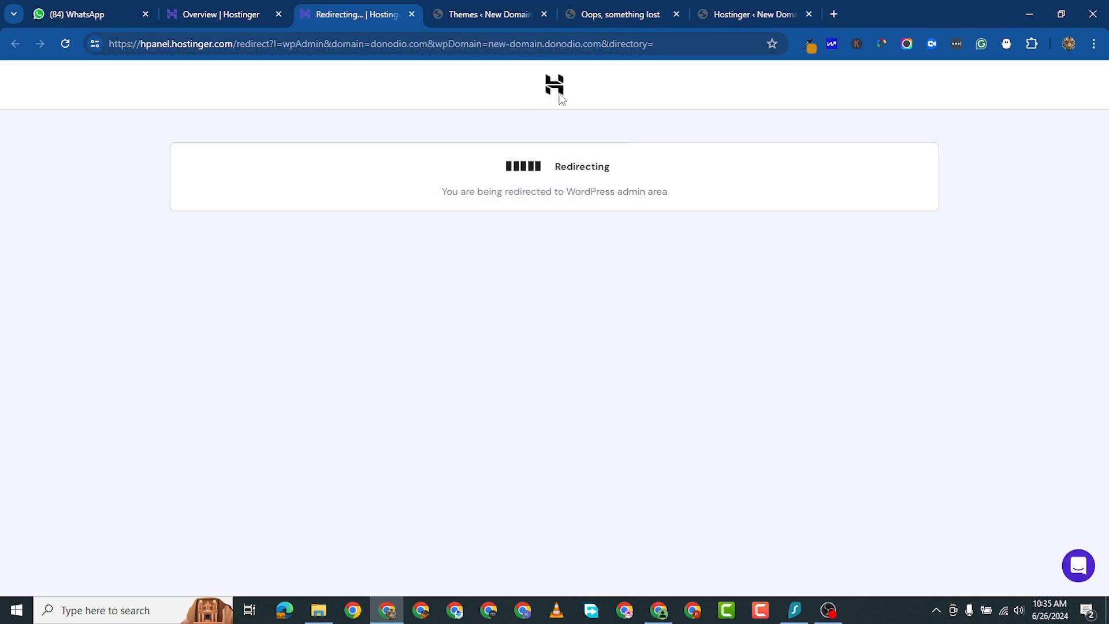
left_click(632, 13)
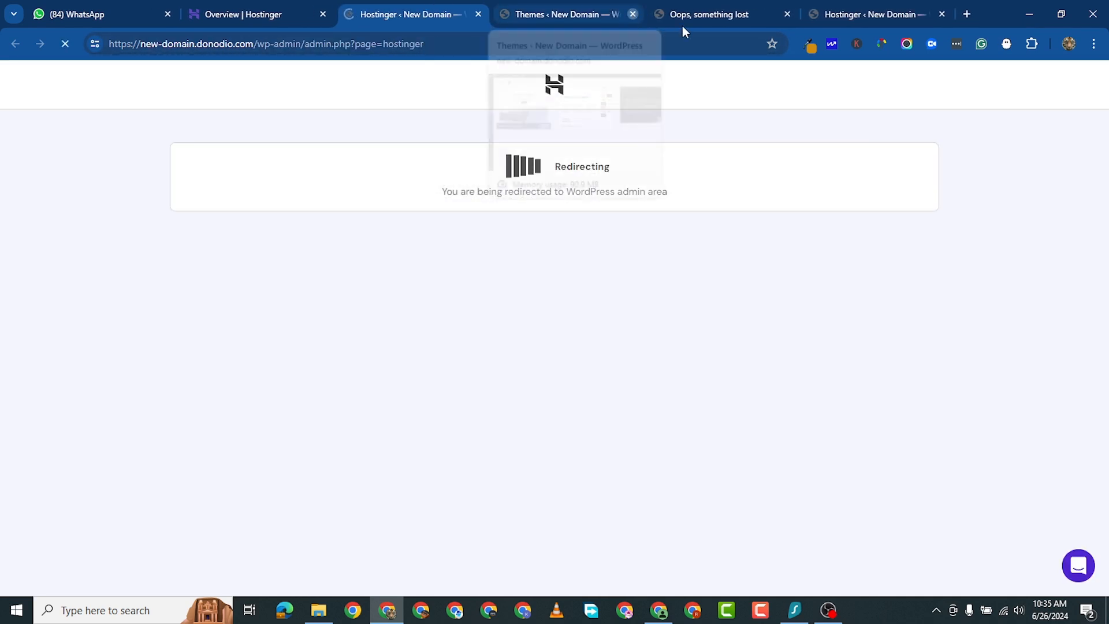
left_click(632, 14)
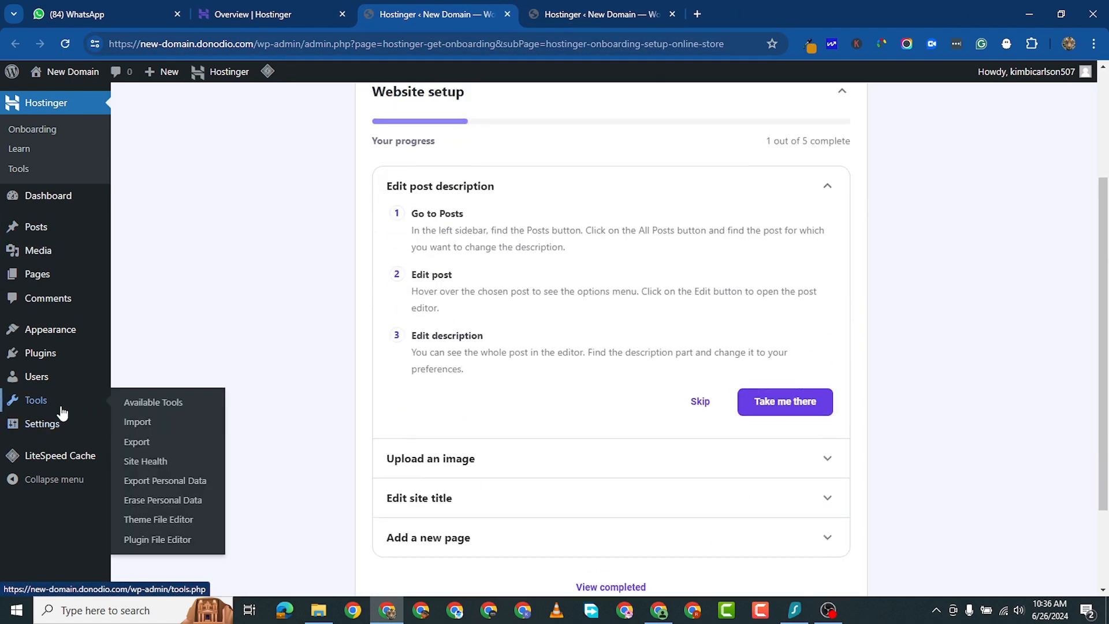
mouse_move(65, 425)
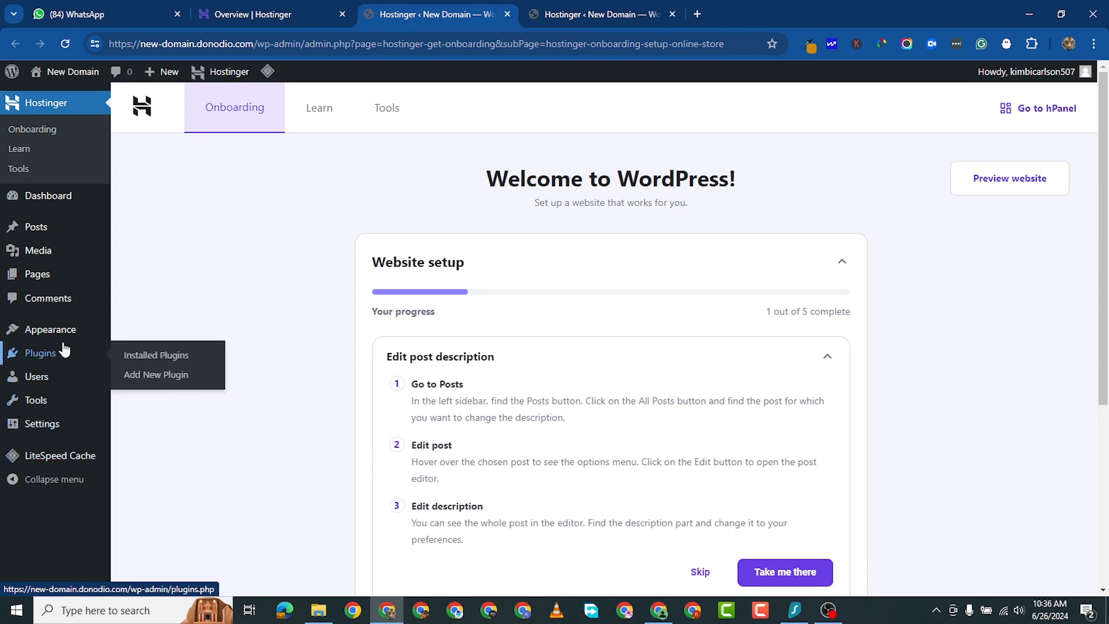
mouse_move(107, 359)
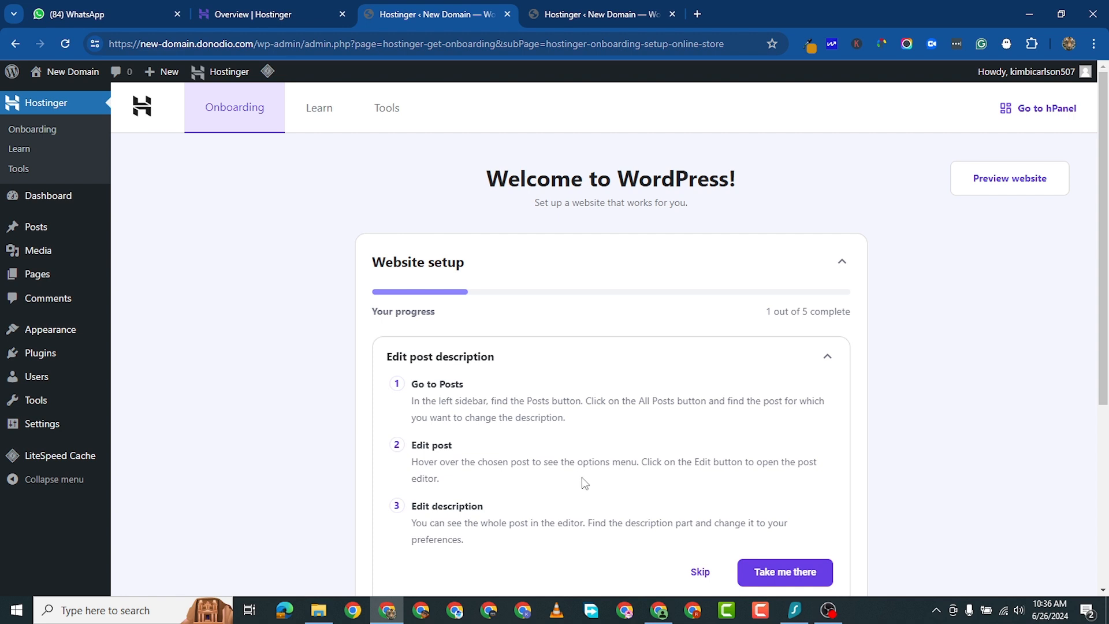
mouse_move(830, 609)
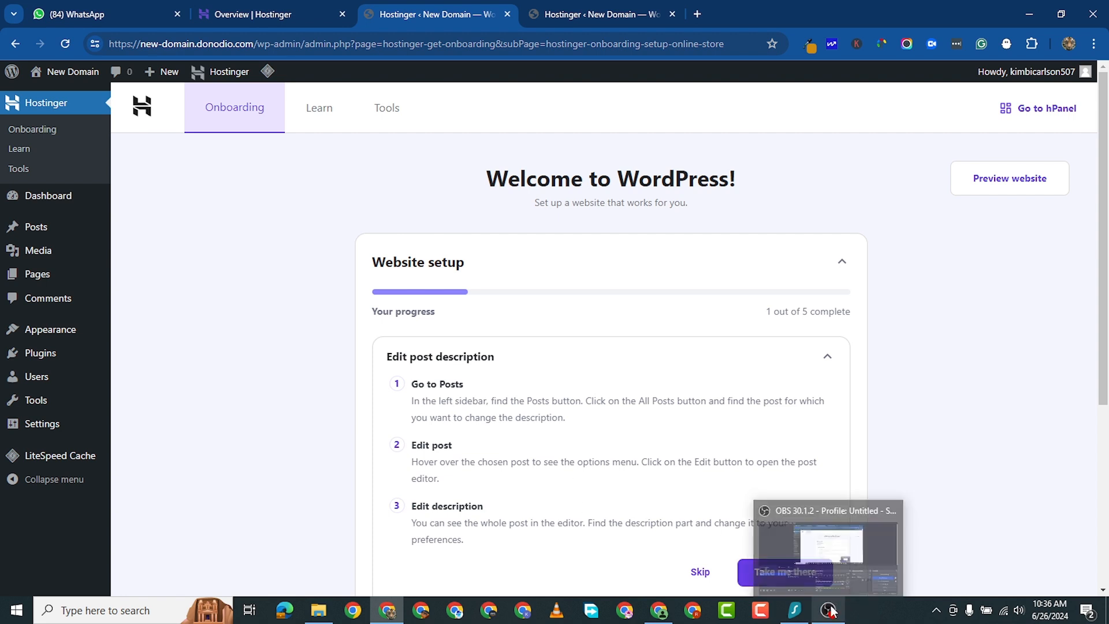